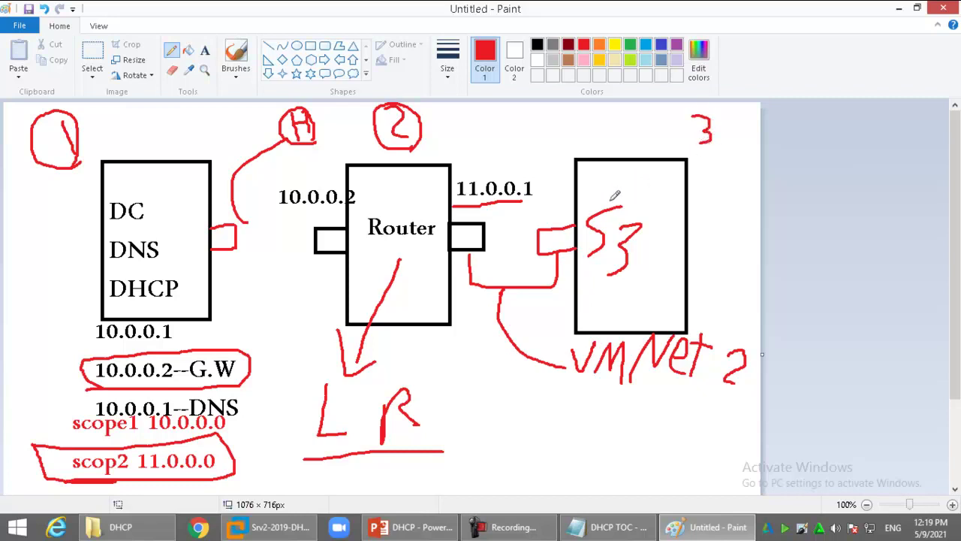
Undo the stray 3 and write DHCP under the router in Paint
{"action": "key", "text": "ctrl+z"}
{"action": "mouse_move", "coordinate": [443, 359]}
{"action": "left_mouse_down"}
{"action": "mouse_move", "coordinate": [403, 438]}
{"action": "mouse_move", "coordinate": [412, 448]}
{"action": "left_mouse_up"}
{"action": "mouse_move", "coordinate": [454, 391]}
{"action": "left_mouse_down"}
{"action": "mouse_move", "coordinate": [441, 393]}
{"action": "mouse_move", "coordinate": [434, 446]}
{"action": "mouse_move", "coordinate": [465, 425]}
{"action": "left_mouse_up"}
{"action": "mouse_move", "coordinate": [482, 386]}
{"action": "left_mouse_down"}
{"action": "mouse_move", "coordinate": [481, 418]}
{"action": "mouse_move", "coordinate": [490, 404]}
{"action": "mouse_move", "coordinate": [507, 416]}
{"action": "left_mouse_up"}
{"action": "mouse_move", "coordinate": [533, 397]}
{"action": "left_mouse_down"}
{"action": "mouse_move", "coordinate": [530, 425]}
{"action": "mouse_move", "coordinate": [535, 412]}
{"action": "left_mouse_up"}
{"action": "mouse_move", "coordinate": [456, 440]}
{"action": "left_mouse_down"}
{"action": "mouse_move", "coordinate": [457, 465]}
{"action": "mouse_move", "coordinate": [523, 437]}
{"action": "mouse_move", "coordinate": [531, 452]}
{"action": "left_mouse_up"}
Complete the label as DHCP R.A, circle the 3 above S3, and bring up the DHCP server VM
{"action": "left_click", "coordinate": [499, 447]}
{"action": "left_click_drag", "start_coordinate": [519, 445], "coordinate": [528, 445]}
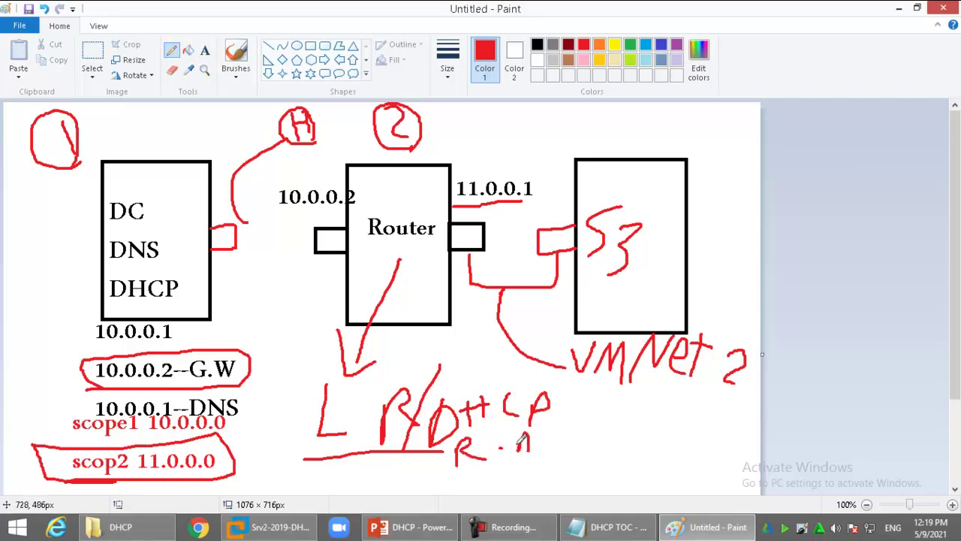
{"action": "mouse_move", "coordinate": [707, 130]}
{"action": "left_mouse_down"}
{"action": "mouse_move", "coordinate": [727, 141]}
{"action": "mouse_move", "coordinate": [723, 161]}
{"action": "mouse_move", "coordinate": [698, 120]}
{"action": "mouse_move", "coordinate": [747, 132]}
{"action": "mouse_move", "coordinate": [735, 159]}
{"action": "left_mouse_up"}
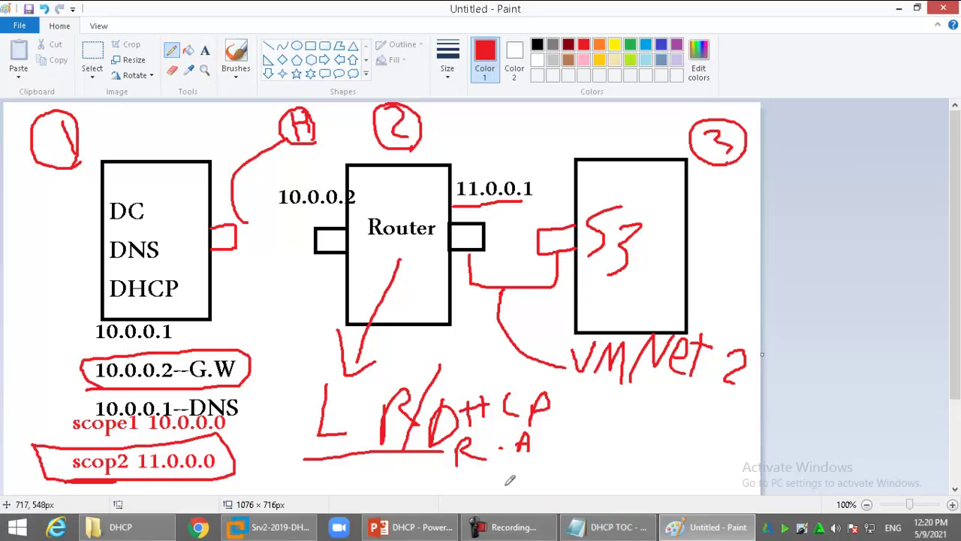
{"action": "left_click", "coordinate": [278, 528]}
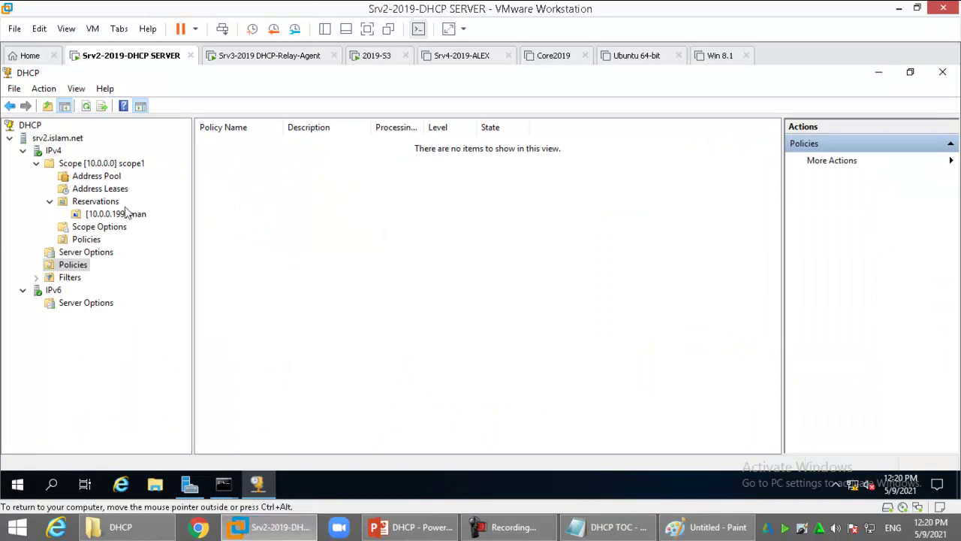
Start a new IPv4 scope named scop2 with an 11.0.0.x address range
{"action": "left_click", "coordinate": [51, 153]}
{"action": "right_click", "coordinate": [49, 151]}
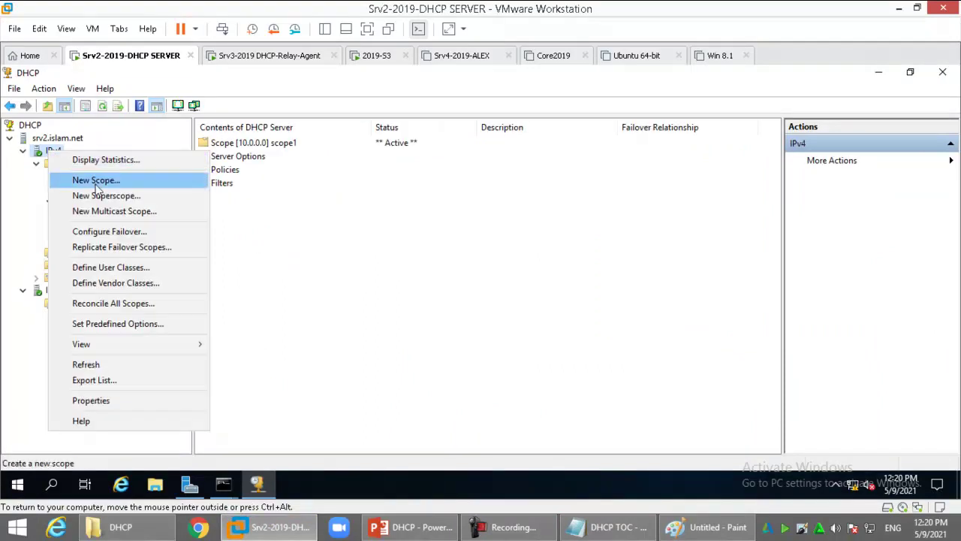
{"action": "left_click", "coordinate": [95, 185]}
{"action": "key", "text": "Return"}
{"action": "type", "text": "scop"}
{"action": "key", "text": "Return"}
{"action": "type", "text": "11"}
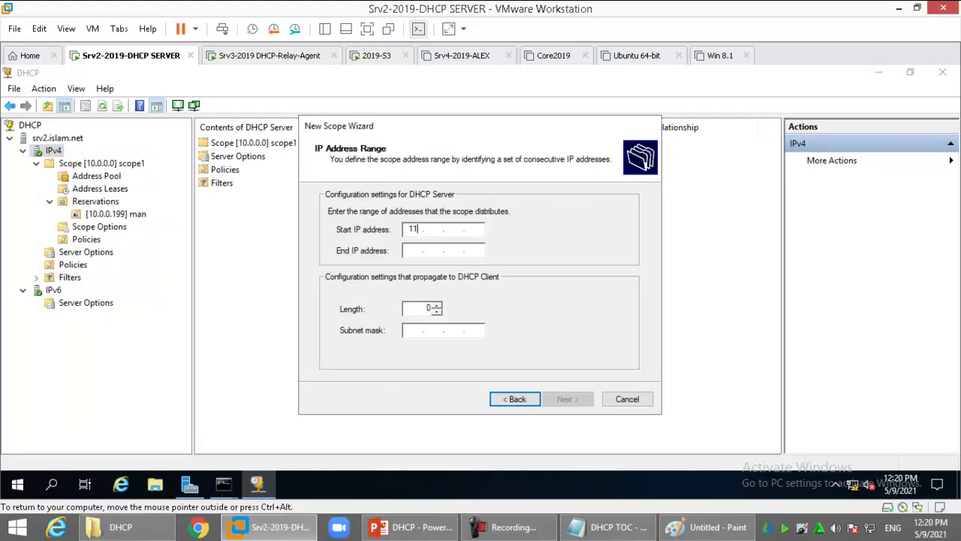
{"action": "type", "text": ".0.0.1"}
{"action": "key", "text": "Tab"}
{"action": "type", "text": "1"}
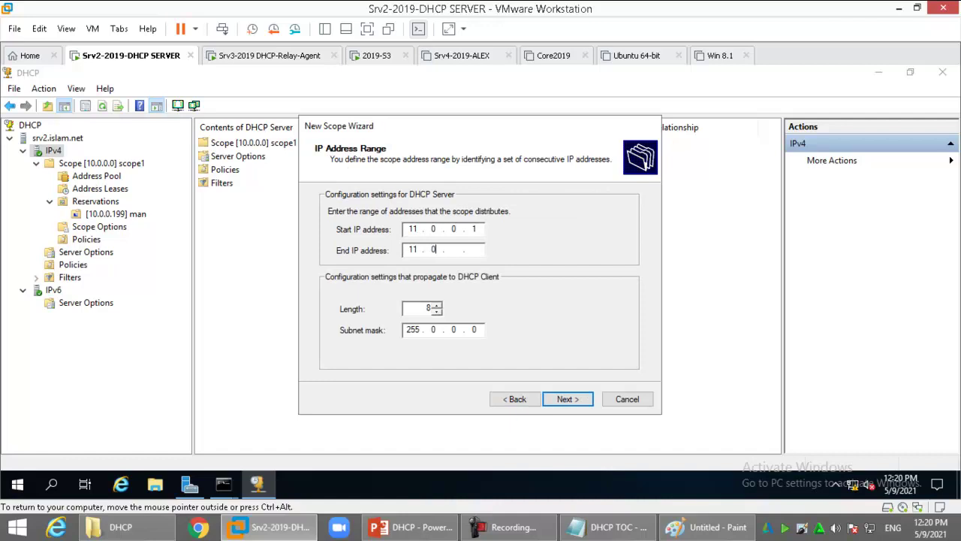
{"action": "key", "text": "Return"}
Exclude 11.0.0.1–11.0.0.30, keep the default lease, set gateway 11.0.0.1, and finish the wizard
{"action": "type", "text": "11.0.0."}
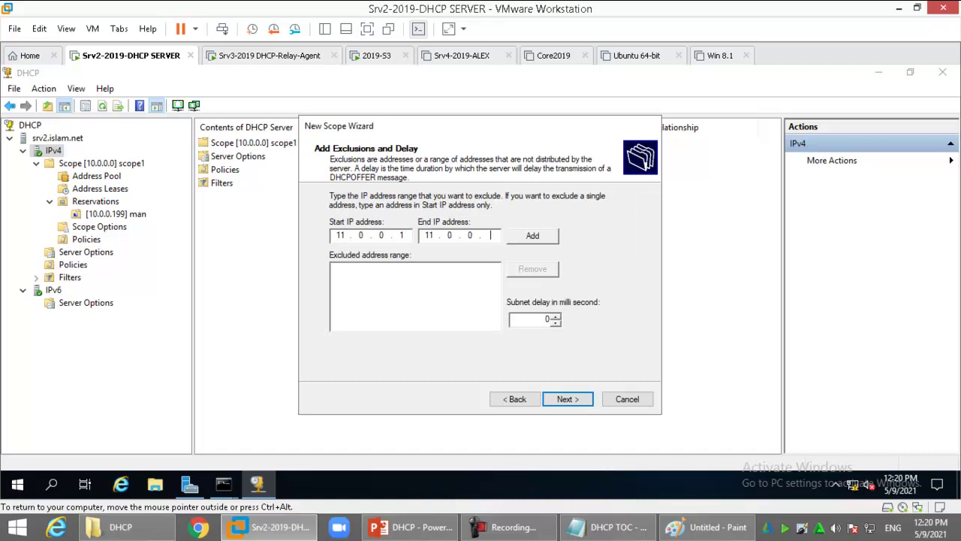
{"action": "key", "text": "alt+d"}
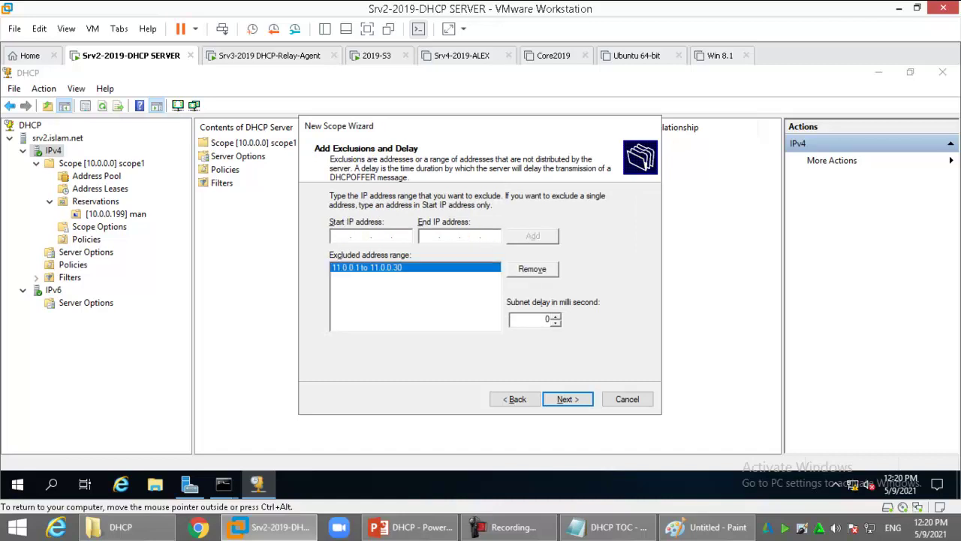
{"action": "key", "text": "Return"}
{"action": "key", "text": "Return"}
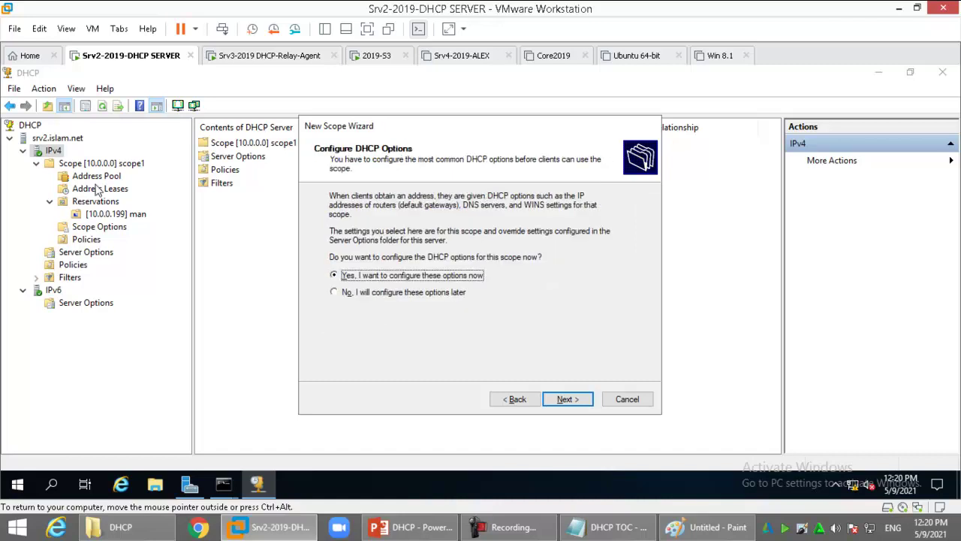
{"action": "key", "text": "Return"}
{"action": "type", "text": "11"}
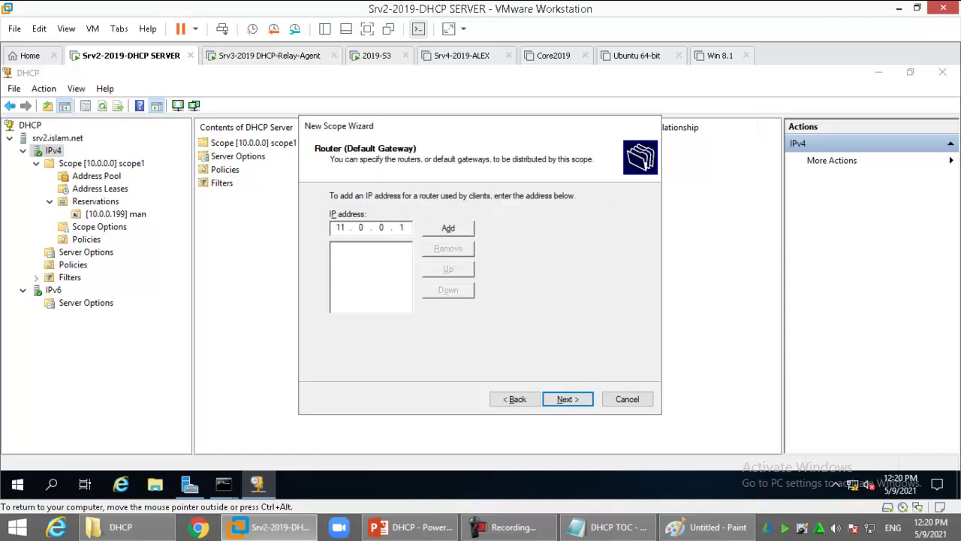
{"action": "type", "text": ".0.0.1"}
{"action": "key", "text": "Return"}
{"action": "key", "text": "Return"}
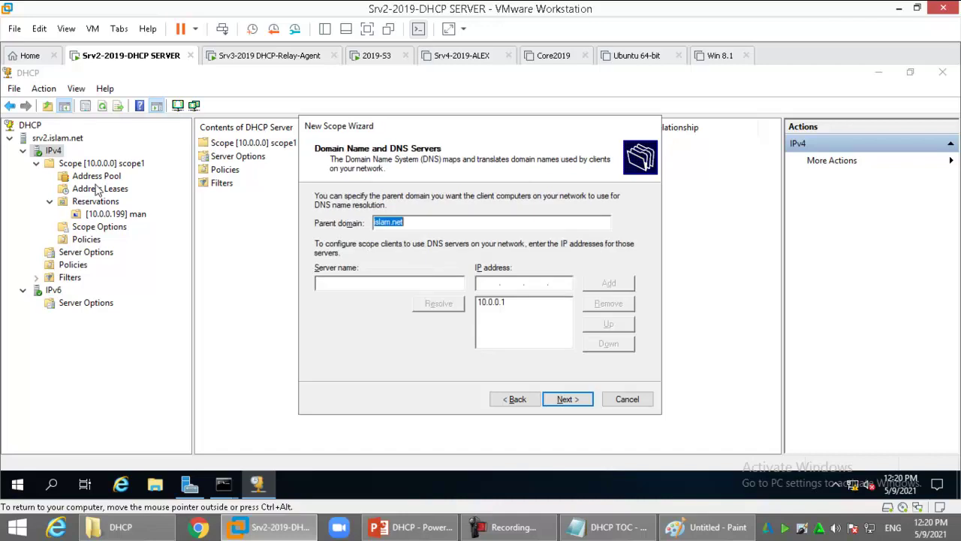
{"action": "key", "text": "Return"}
{"action": "key", "text": "Return"}
{"action": "key", "text": "Return"}
{"action": "key", "text": "Return"}
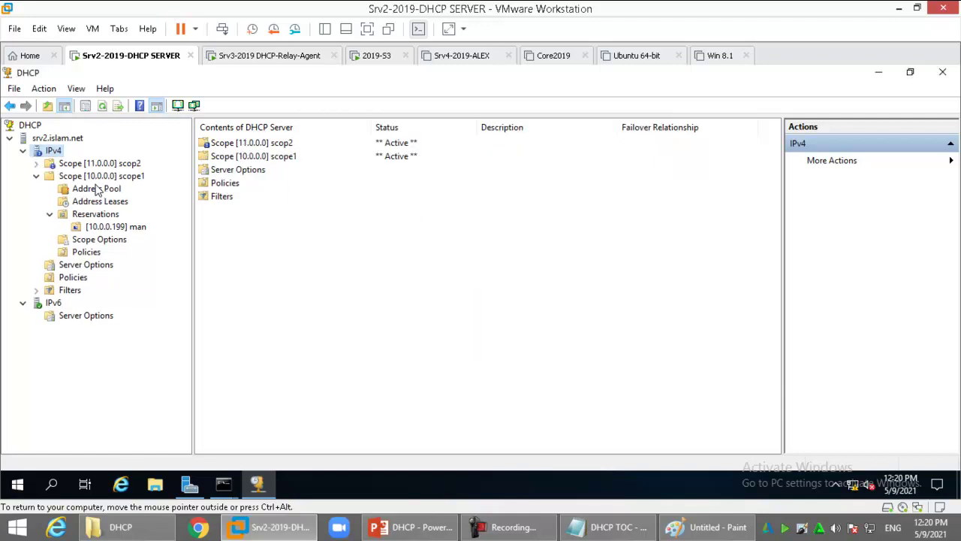
{"action": "left_click", "coordinate": [116, 164]}
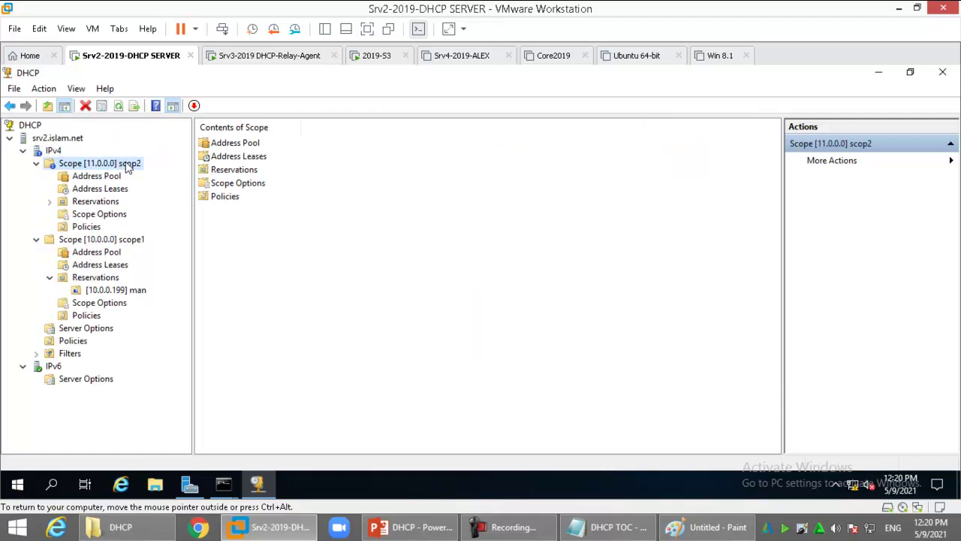
Answer the scope's status prompt, check its address pool and leases, and switch to the relay agent VM
{"action": "left_click", "coordinate": [193, 105]}
{"action": "left_click", "coordinate": [530, 328]}
{"action": "left_click", "coordinate": [94, 175]}
{"action": "left_click", "coordinate": [98, 188]}
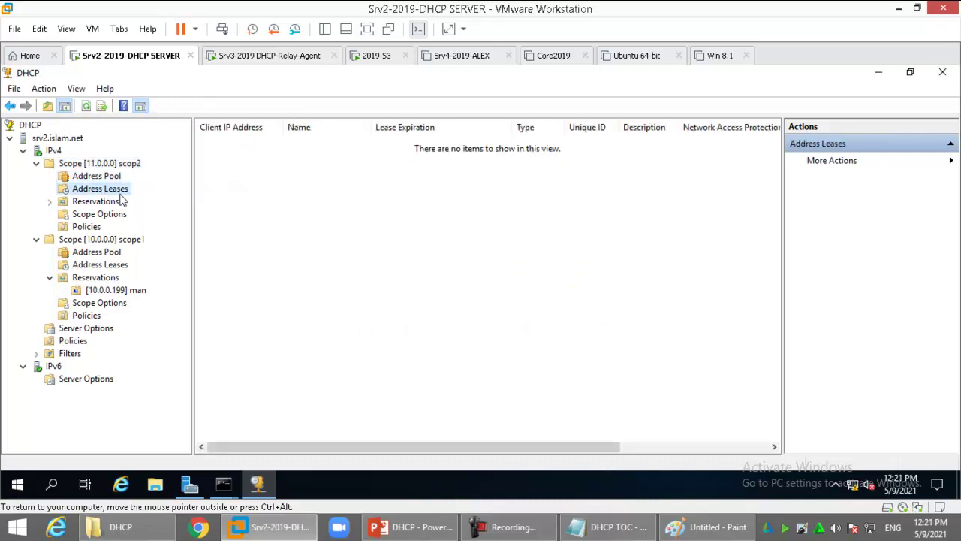
{"action": "left_click", "coordinate": [299, 57]}
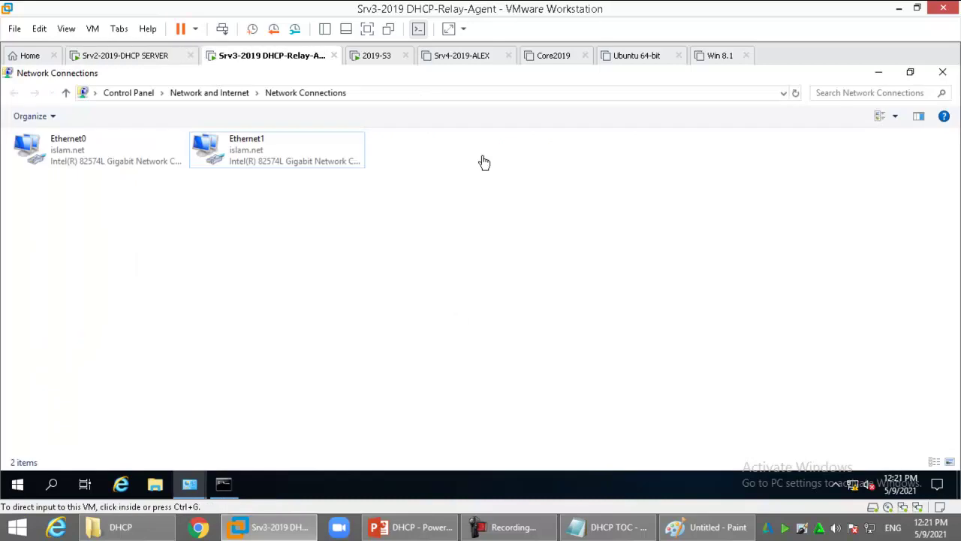
View the relay agent's Ethernet0 address details showing 10.0.0.2
{"action": "double_click", "coordinate": [69, 158]}
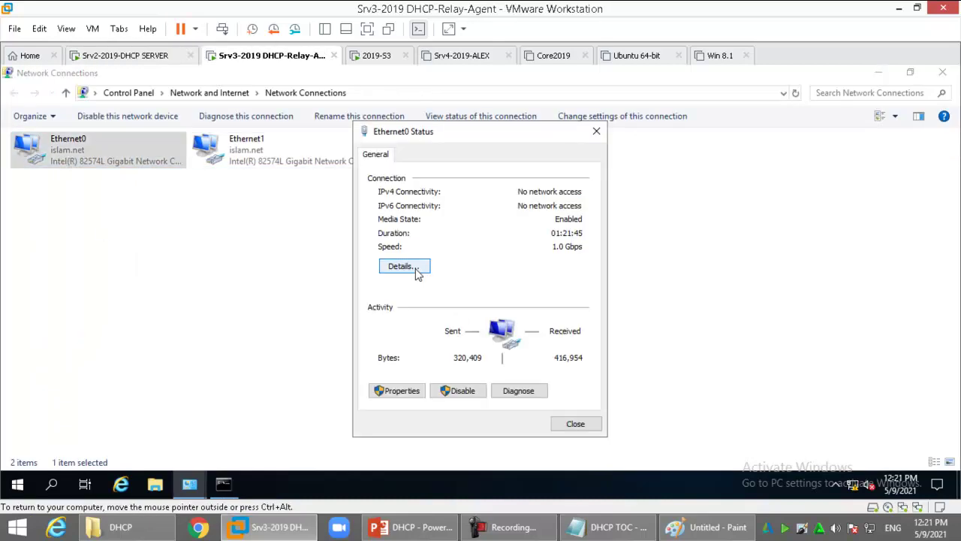
{"action": "left_click", "coordinate": [406, 270]}
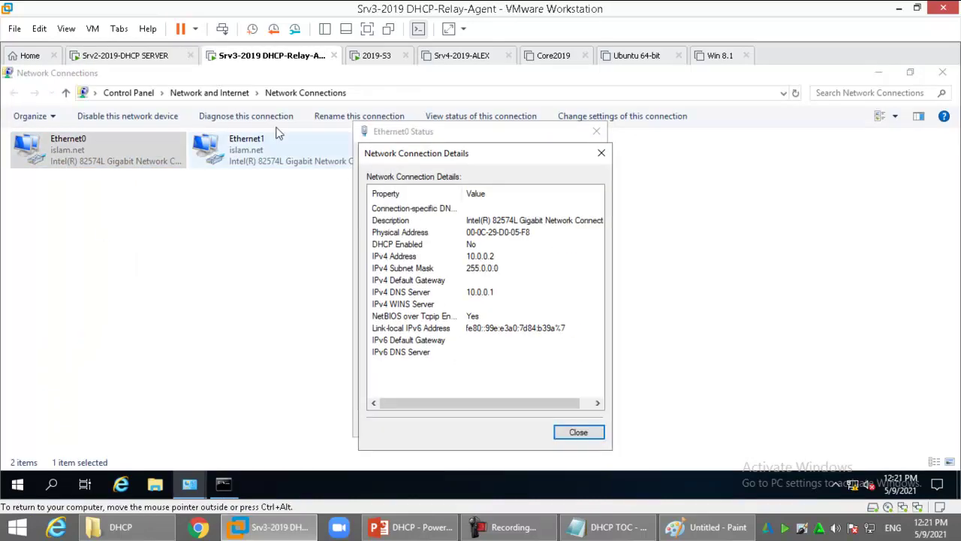
{"action": "left_click", "coordinate": [172, 58]}
Open the DHCP server's Ethernet0 IPv4 properties through the network settings
{"action": "right_click", "coordinate": [851, 485]}
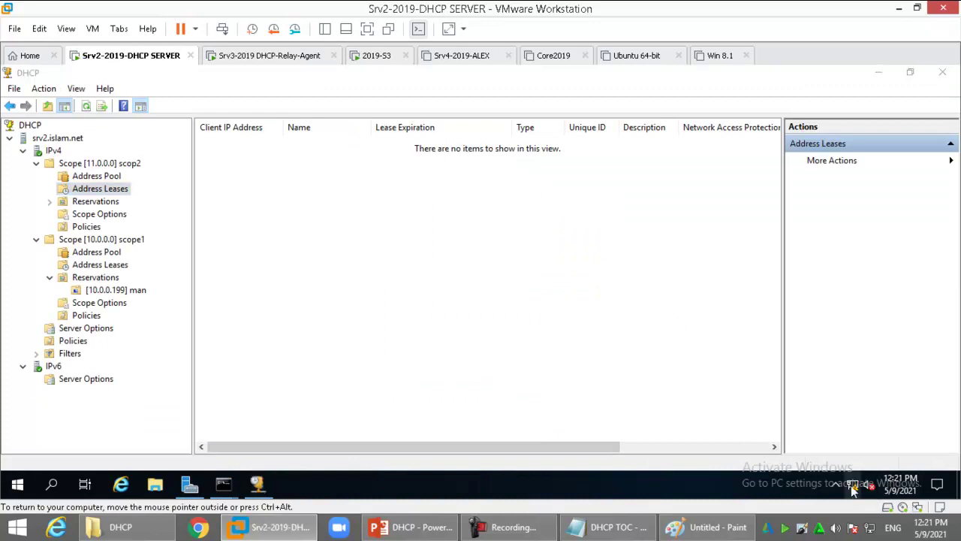
{"action": "left_click", "coordinate": [847, 463]}
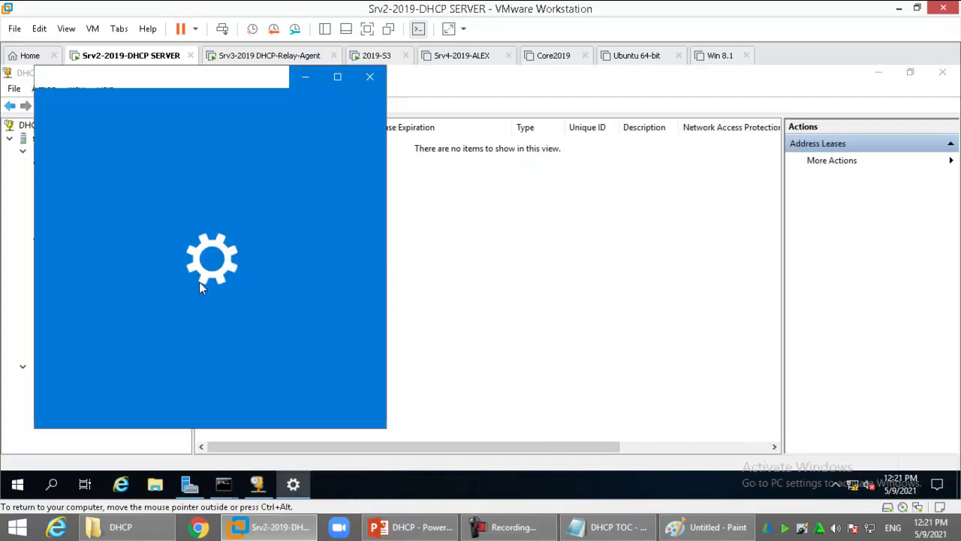
{"action": "left_click", "coordinate": [58, 224]}
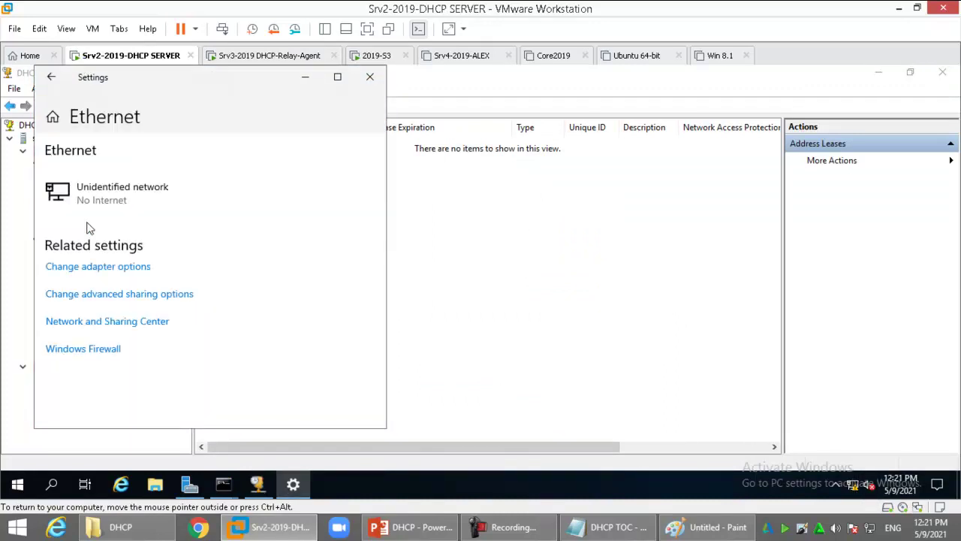
{"action": "left_click", "coordinate": [147, 325]}
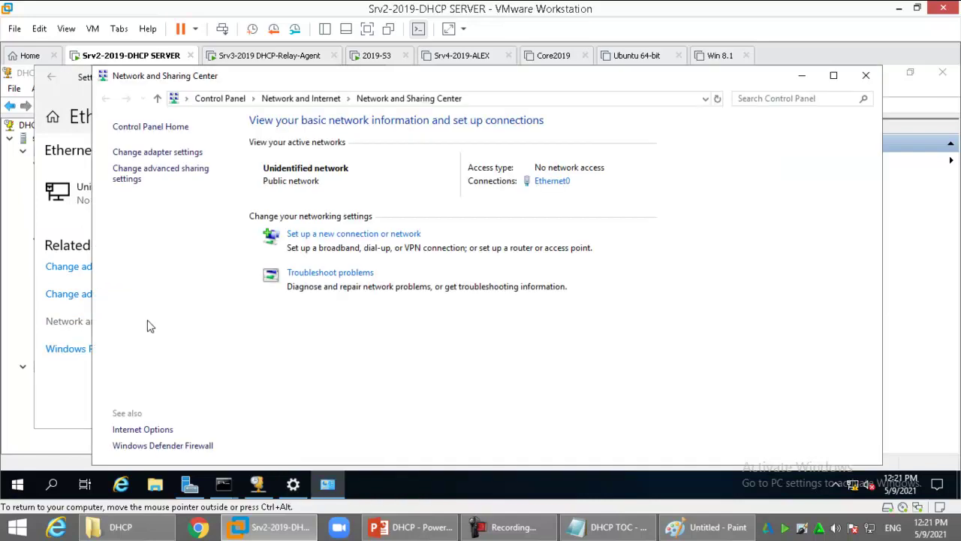
{"action": "left_click", "coordinate": [146, 152]}
{"action": "double_click", "coordinate": [171, 156]}
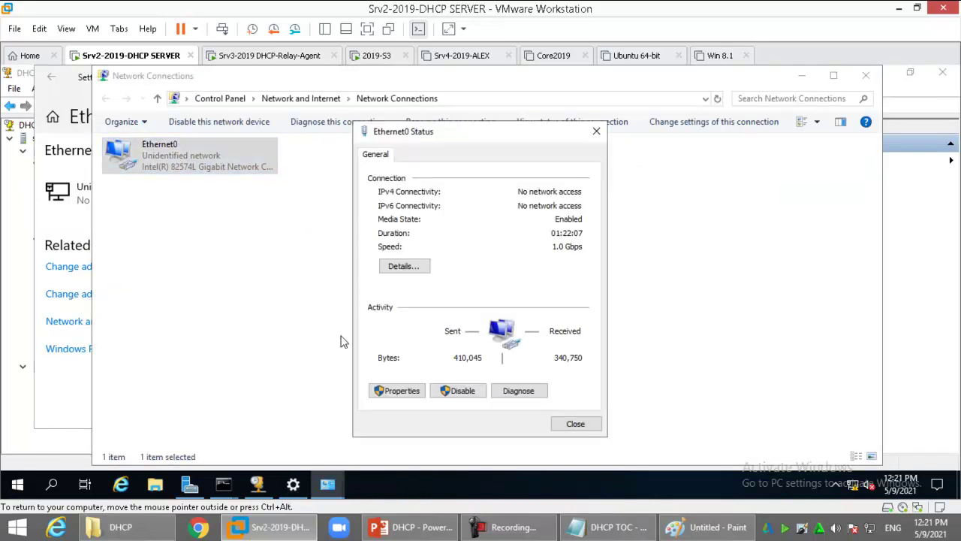
{"action": "left_click", "coordinate": [398, 389]}
{"action": "double_click", "coordinate": [519, 289]}
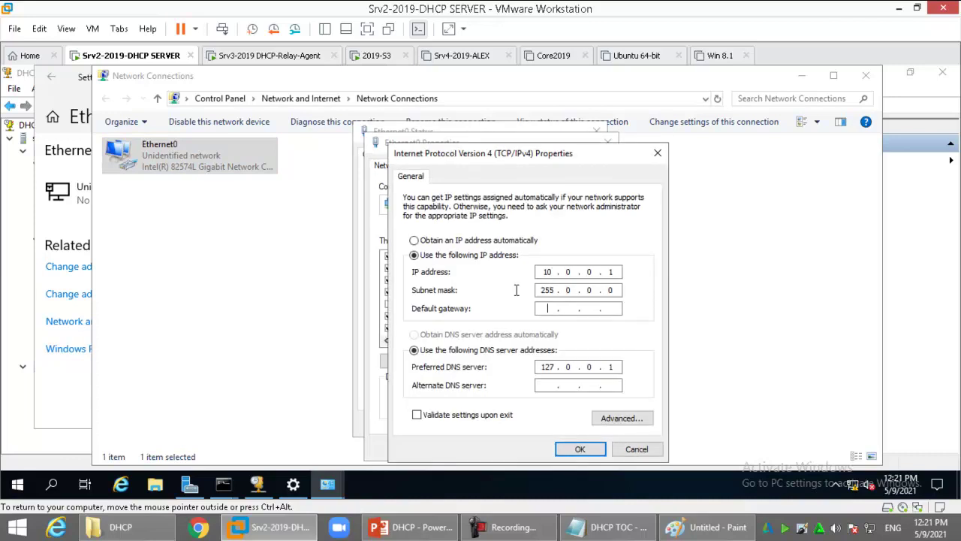
Close the IPv4, properties, status and network windows
{"action": "key", "text": "Return"}
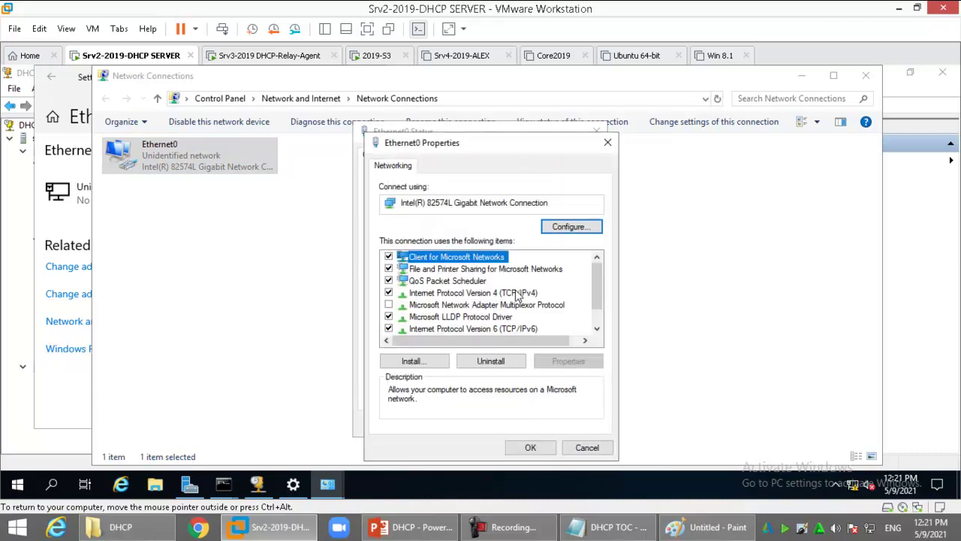
{"action": "left_click", "coordinate": [531, 446]}
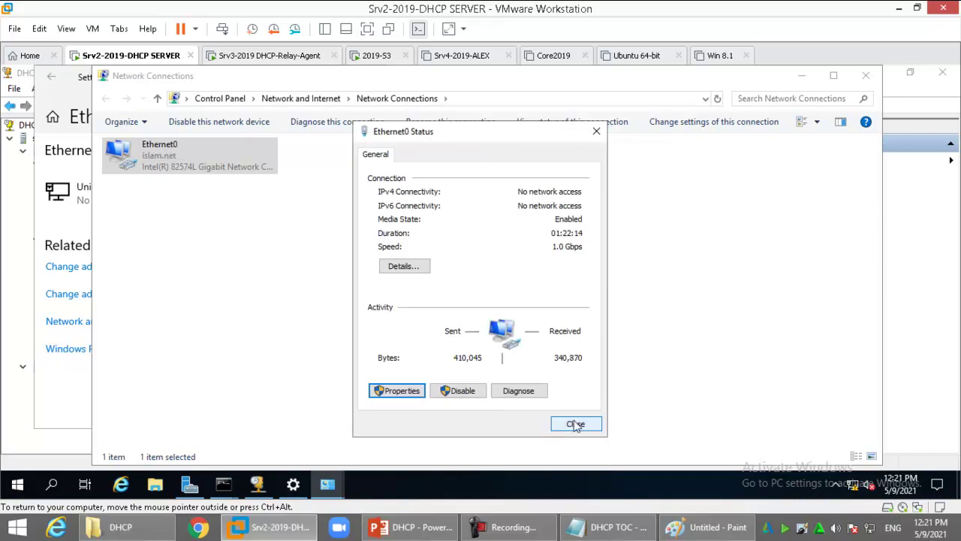
{"action": "left_click", "coordinate": [572, 424]}
{"action": "key", "text": "alt+Left"}
{"action": "key", "text": "alt+F4"}
{"action": "key", "text": "alt+F4"}
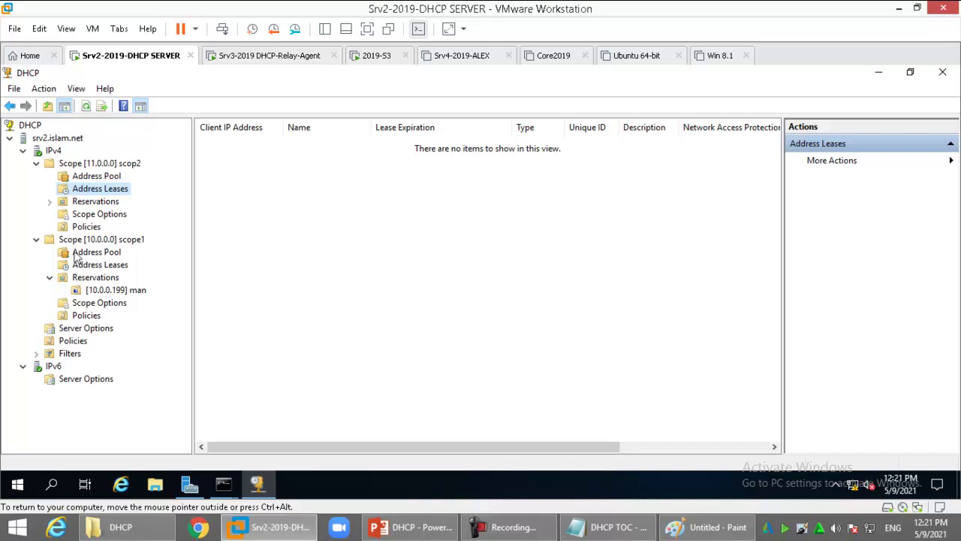
Open scop2, then recheck Ethernet0's address details on the relay agent VM
{"action": "left_click", "coordinate": [95, 165]}
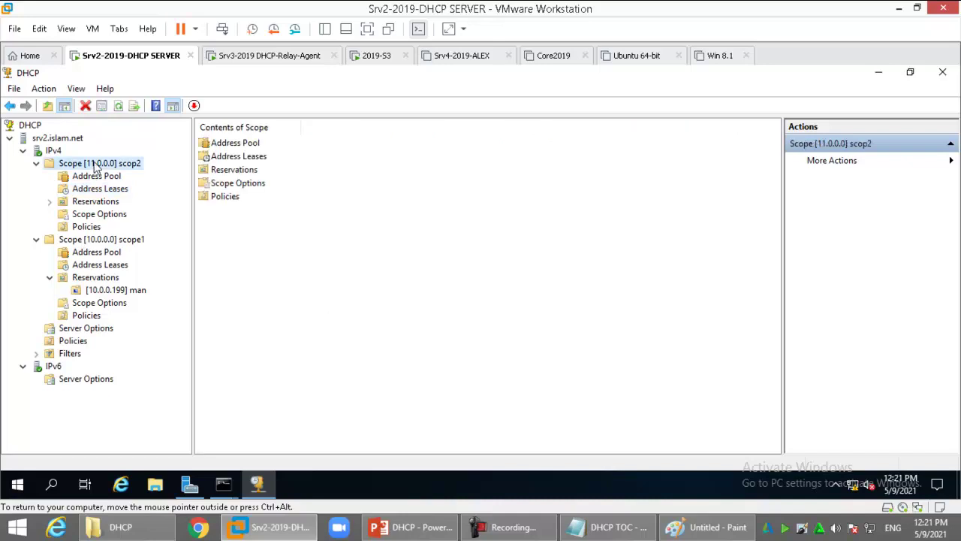
{"action": "left_click", "coordinate": [280, 58]}
{"action": "left_click", "coordinate": [602, 153]}
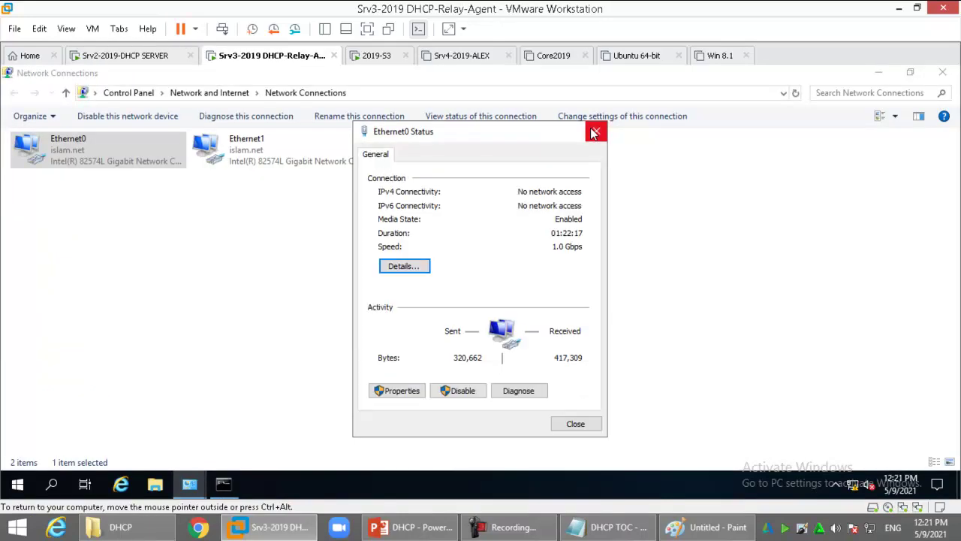
{"action": "left_click", "coordinate": [596, 131]}
{"action": "double_click", "coordinate": [78, 149]}
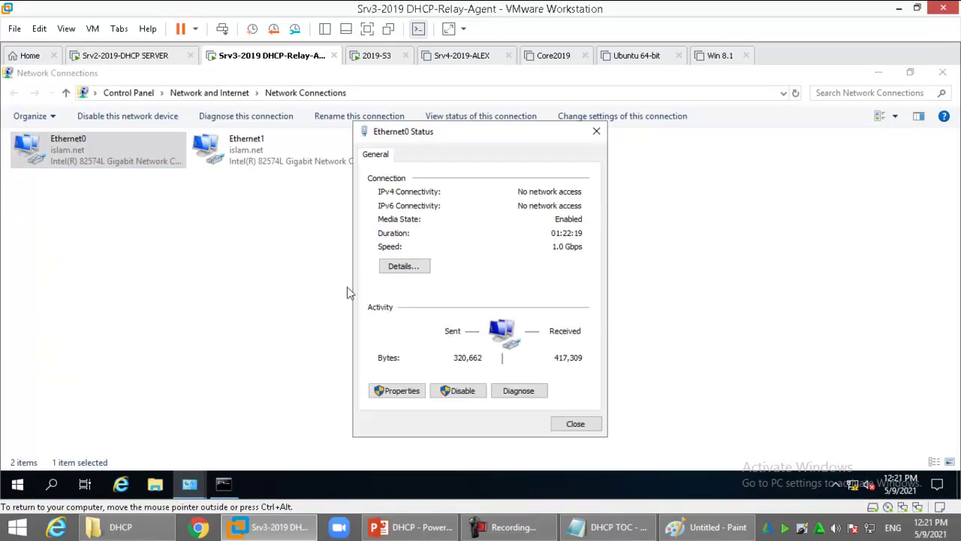
{"action": "left_click", "coordinate": [419, 268]}
{"action": "key", "text": "Escape"}
{"action": "key", "text": "Escape"}
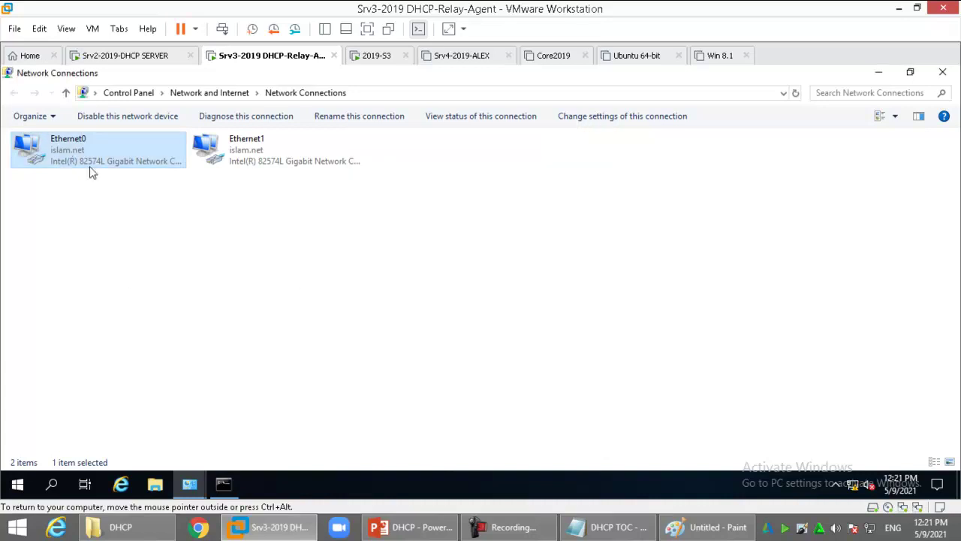
Rename the adapters Ethernet0 to LAN and Ethernet1 to OTHER
{"action": "right_click", "coordinate": [64, 147]}
{"action": "left_click", "coordinate": [98, 261]}
{"action": "type", "text": "LAN"}
{"action": "key", "text": "Tab"}
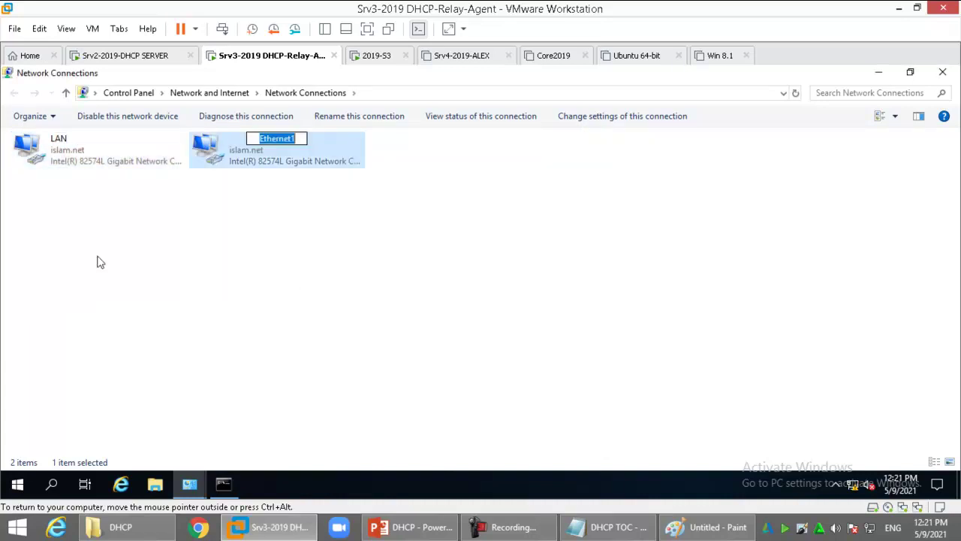
{"action": "type", "text": "OTHER"}
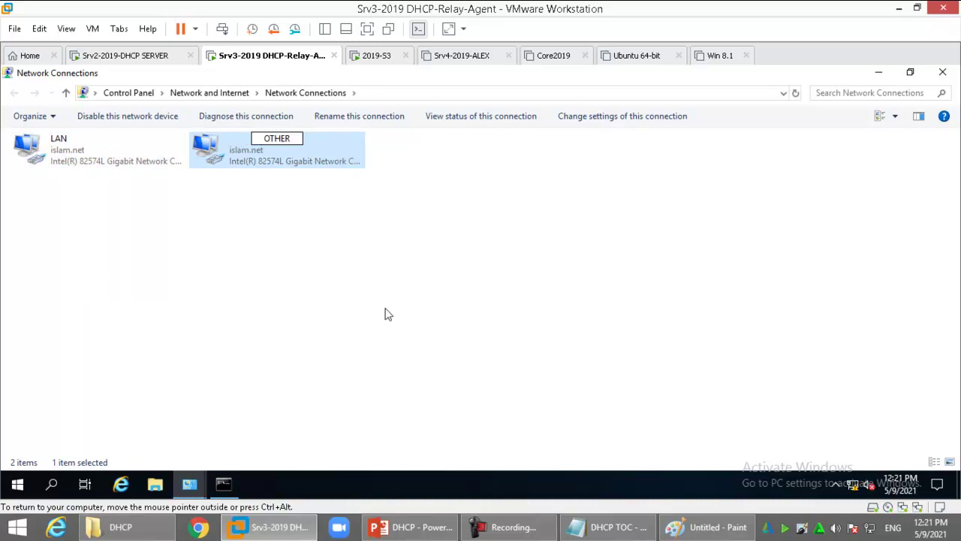
{"action": "key", "text": "Return"}
Give OTHER a static IPv4 address 11.0.0.1 with the default 255.0.0.0 mask
{"action": "double_click", "coordinate": [273, 152]}
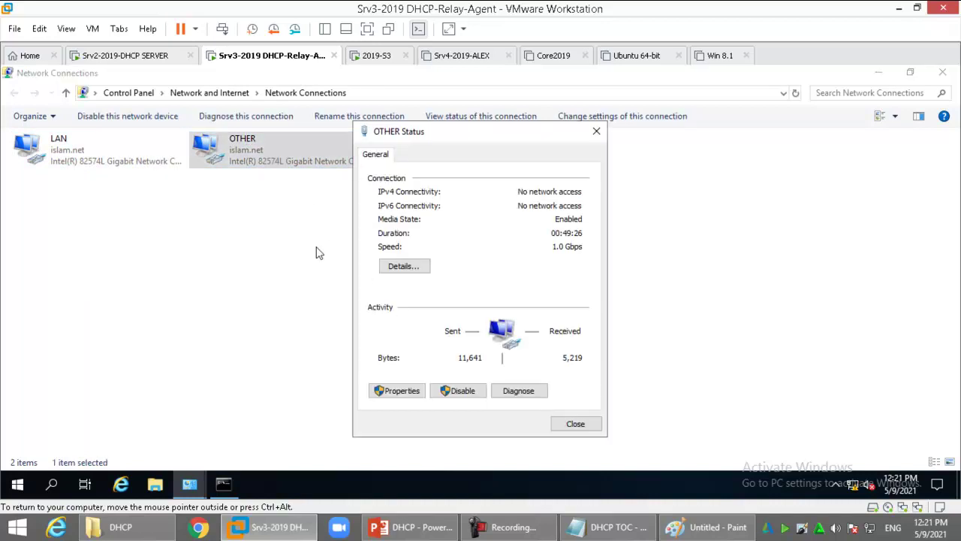
{"action": "left_click", "coordinate": [398, 391]}
{"action": "double_click", "coordinate": [501, 293]}
{"action": "left_click", "coordinate": [468, 256]}
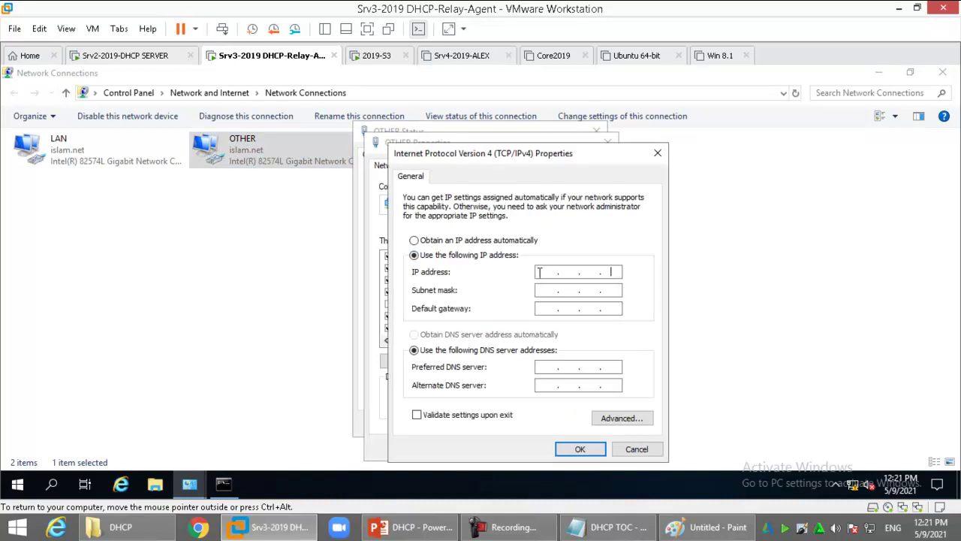
{"action": "left_click", "coordinate": [539, 277]}
{"action": "type", "text": "11.0.0.1"}
{"action": "key", "text": "Tab"}
{"action": "key", "text": "Return"}
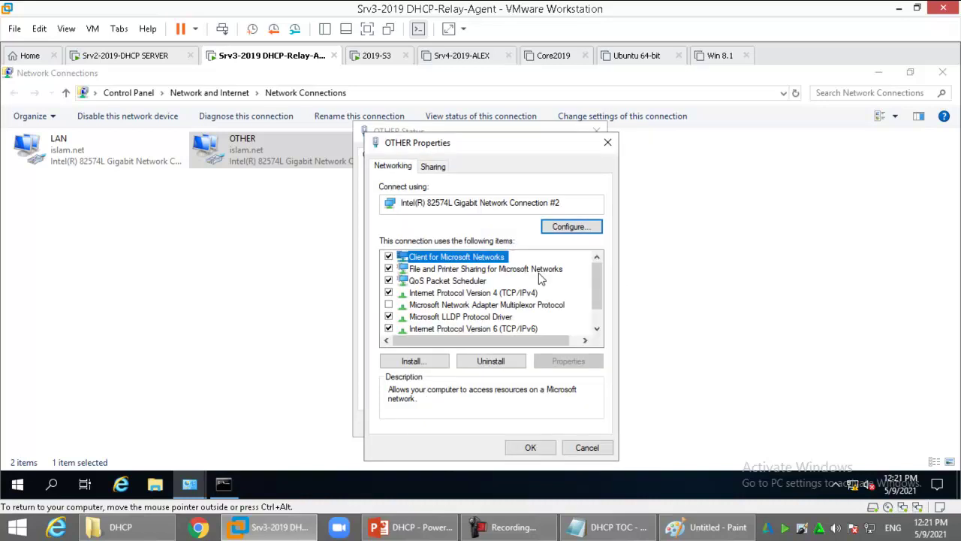
Apply the OTHER settings and verify its connection details
{"action": "left_click", "coordinate": [528, 448]}
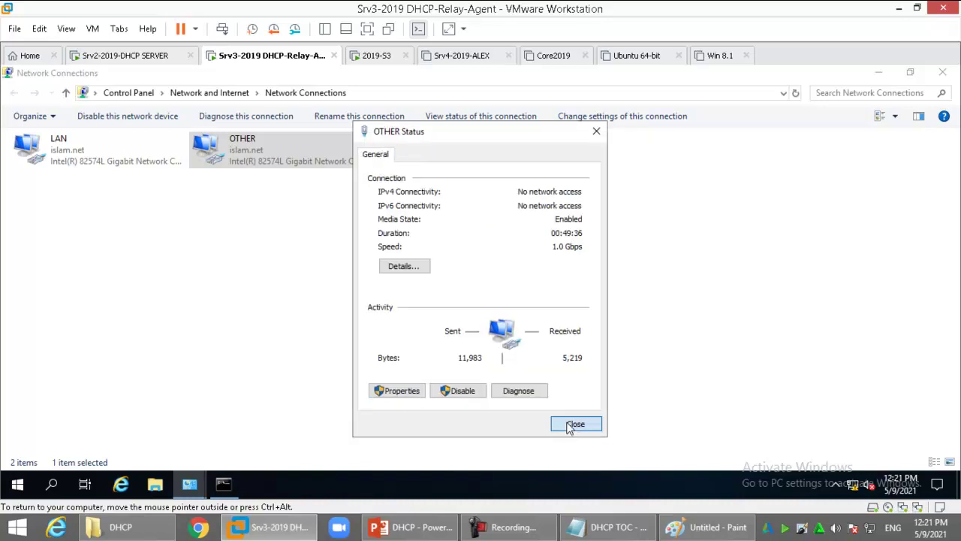
{"action": "left_click", "coordinate": [574, 424]}
{"action": "left_click", "coordinate": [316, 293]}
{"action": "double_click", "coordinate": [278, 160]}
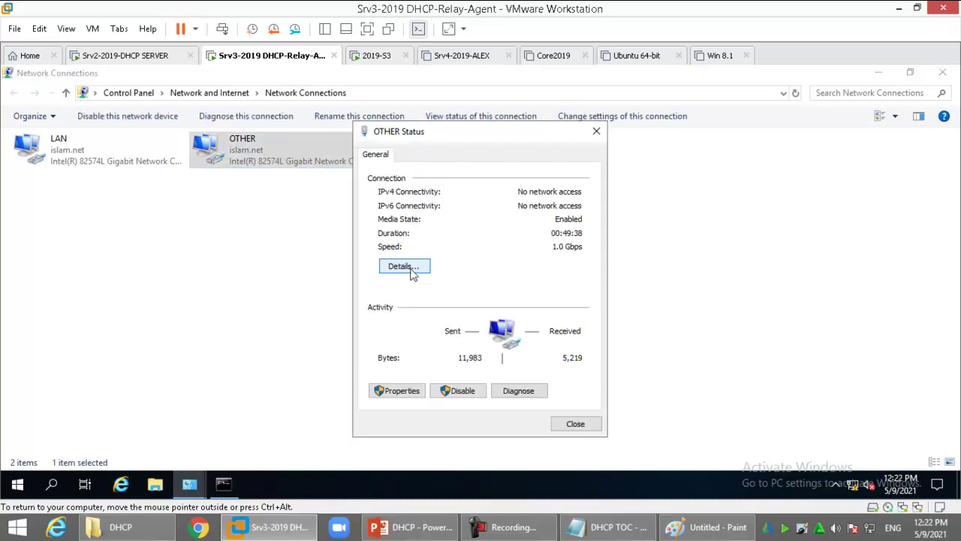
{"action": "left_click", "coordinate": [402, 267]}
{"action": "key", "text": "Escape"}
{"action": "key", "text": "Escape"}
Check the LAN connection details and close Network Connections
{"action": "double_click", "coordinate": [52, 148]}
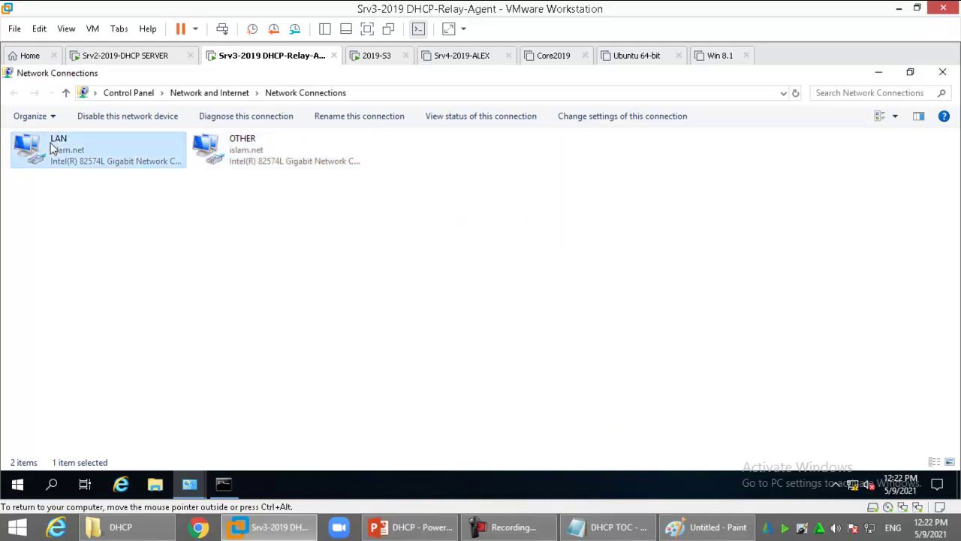
{"action": "left_click", "coordinate": [403, 267]}
{"action": "key", "text": "Escape"}
{"action": "key", "text": "Escape"}
{"action": "left_click", "coordinate": [355, 293]}
{"action": "key", "text": "alt+F4"}
{"action": "key", "text": "alt+F4"}
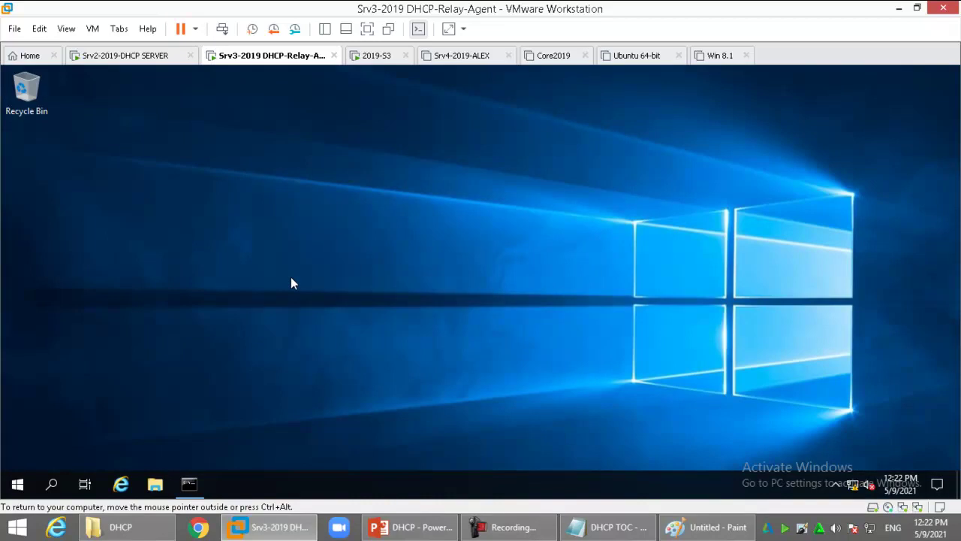
Launch Server Manager and set Network Adapter 2 to custom VMnet2 (Host-only)
{"action": "key", "text": "super"}
{"action": "left_click", "coordinate": [282, 214]}
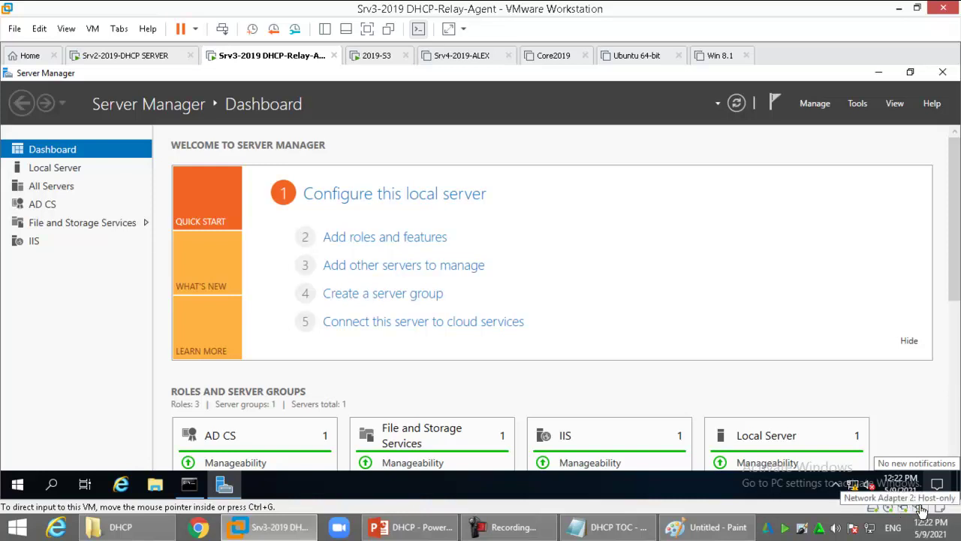
{"action": "double_click", "coordinate": [923, 511]}
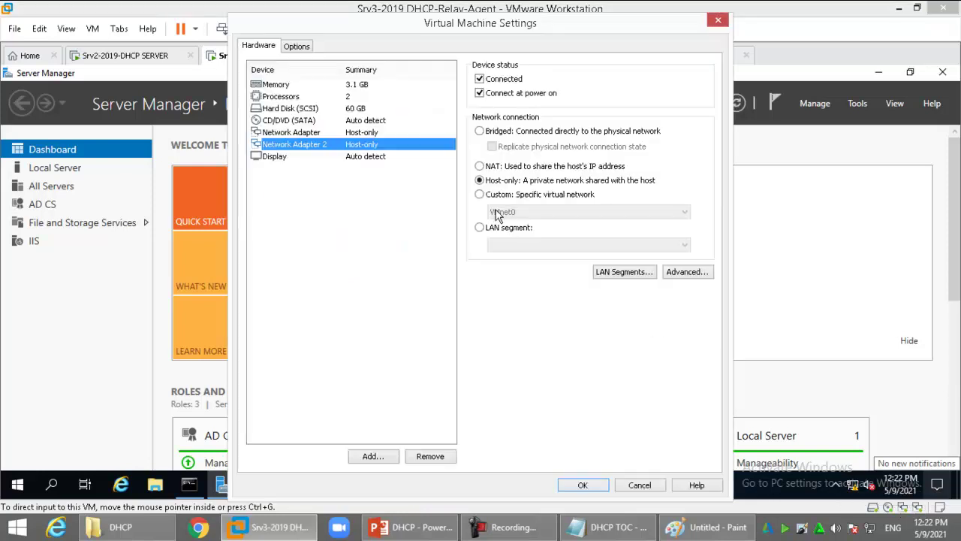
{"action": "left_click", "coordinate": [507, 196]}
{"action": "left_click", "coordinate": [525, 213]}
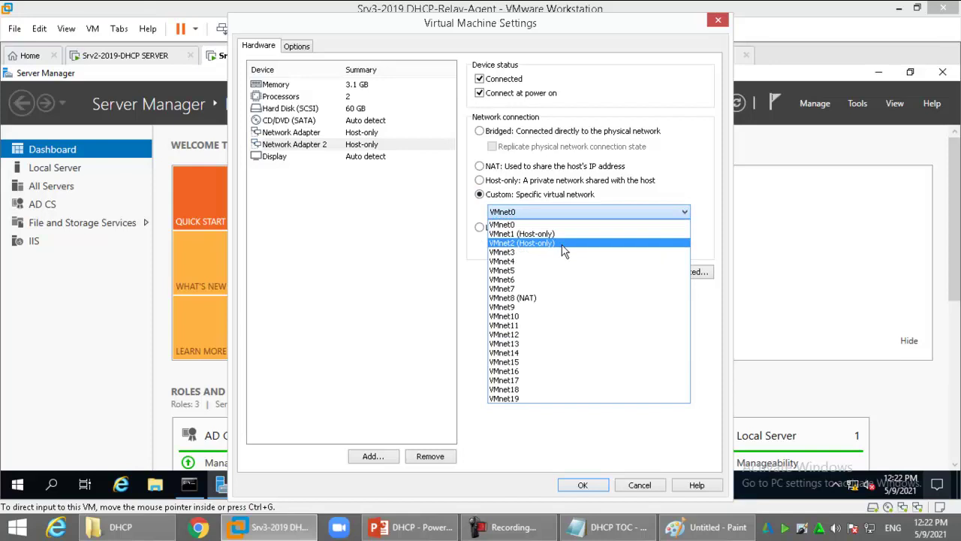
{"action": "left_click", "coordinate": [563, 244]}
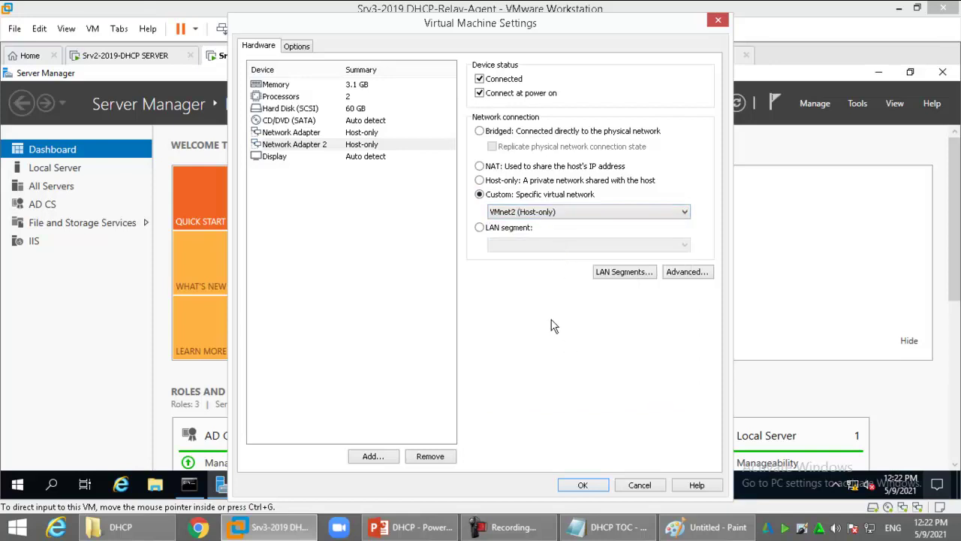
{"action": "left_click", "coordinate": [579, 485]}
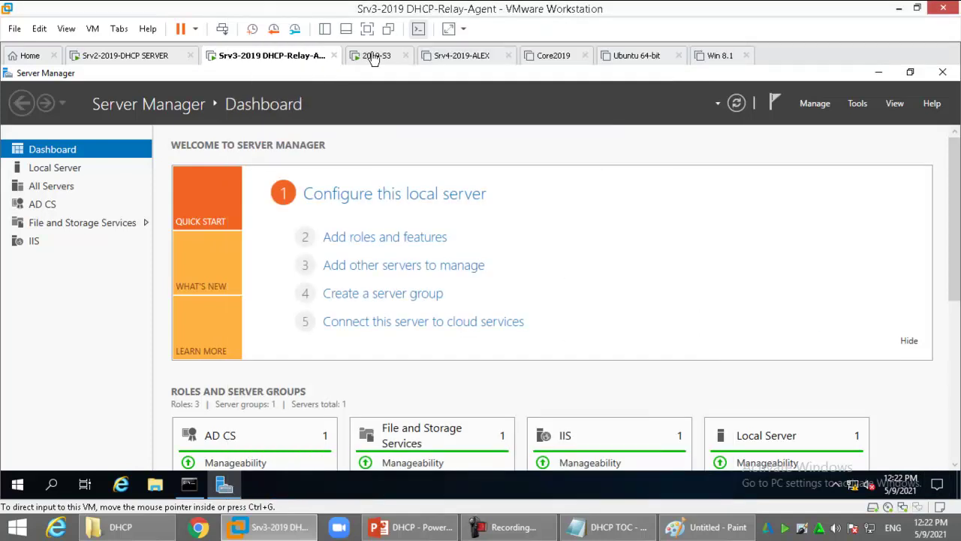
Check the 2019-S3 client VM's network adapter settings, then return to Srv3
{"action": "left_click", "coordinate": [373, 57]}
{"action": "double_click", "coordinate": [918, 508]}
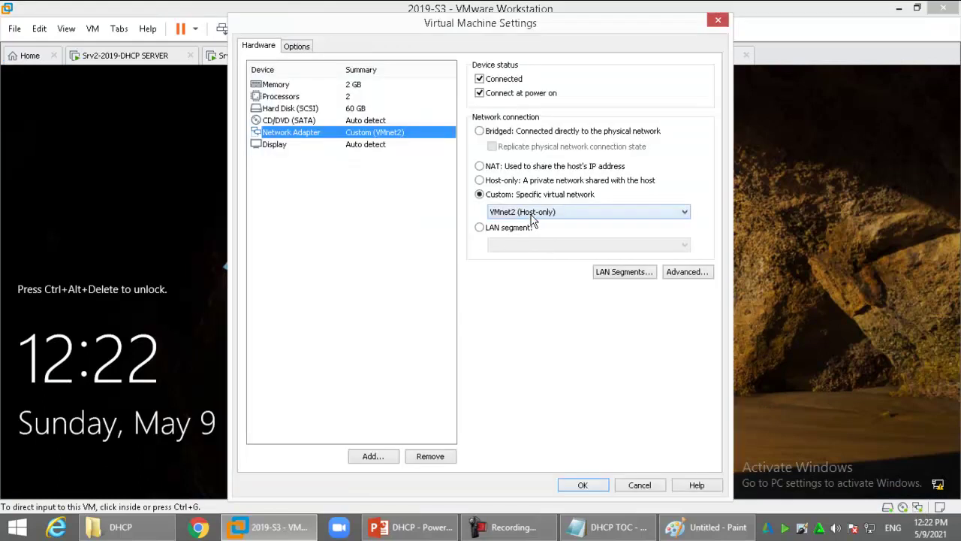
{"action": "key", "text": "Return"}
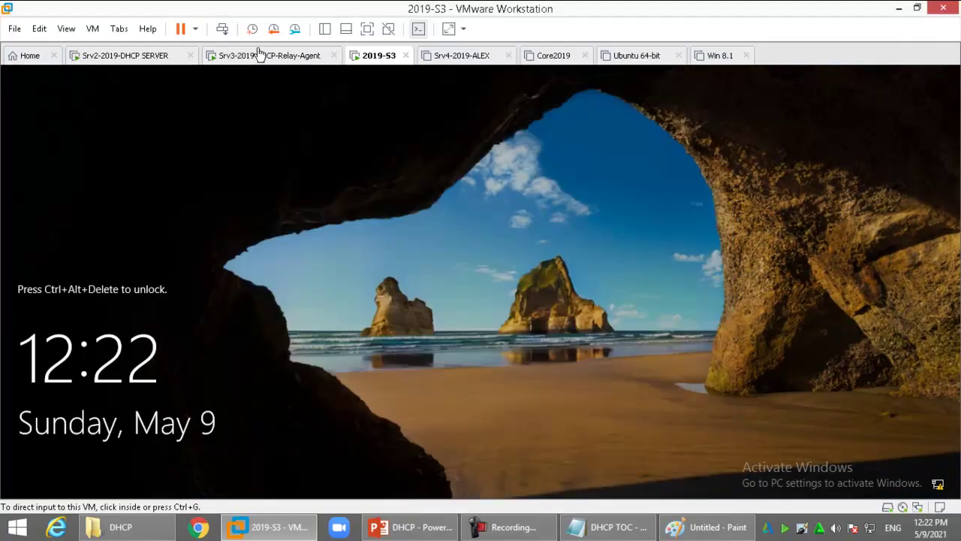
{"action": "left_click", "coordinate": [257, 55]}
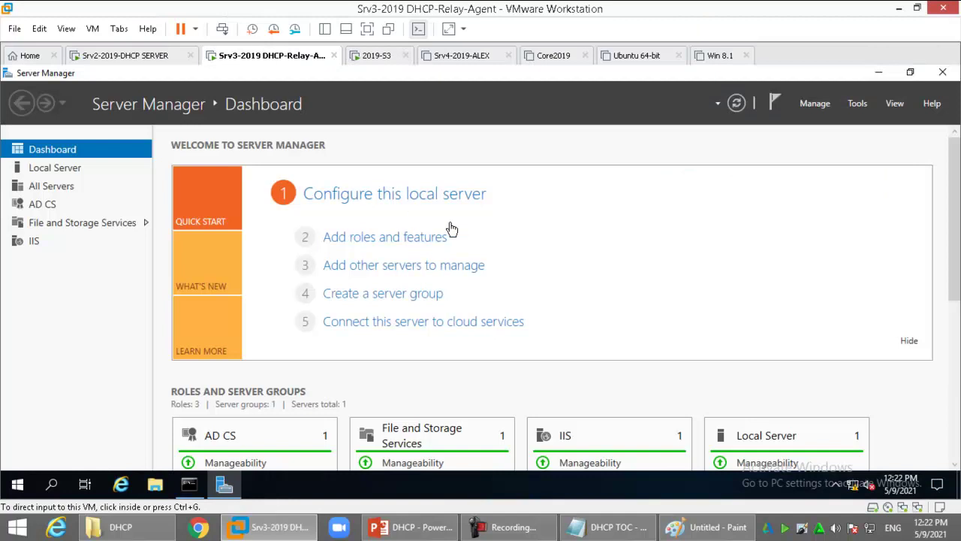
Open the Add Roles and Features wizard and select the Remote Access role
{"action": "left_click", "coordinate": [362, 238]}
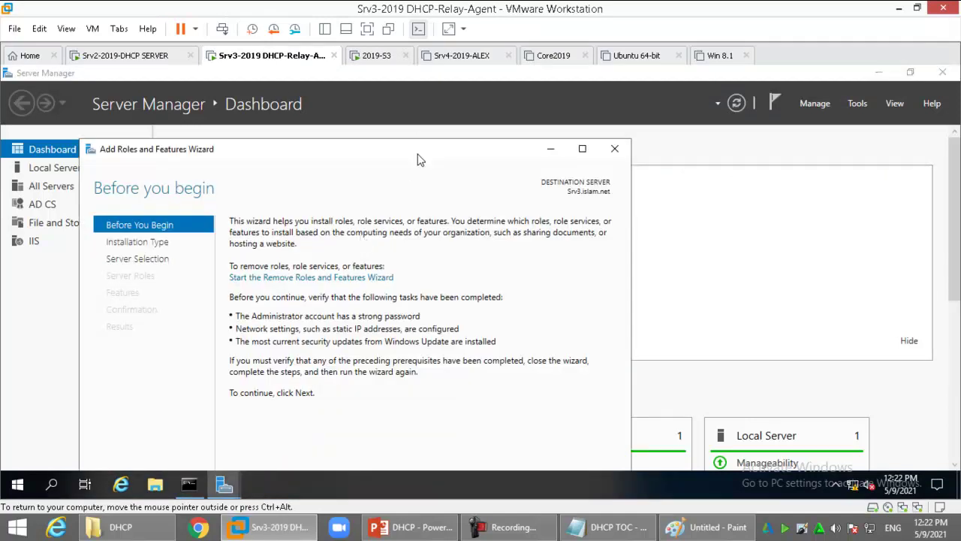
{"action": "double_click", "coordinate": [418, 154]}
{"action": "left_click", "coordinate": [58, 180]}
{"action": "left_click", "coordinate": [60, 200]}
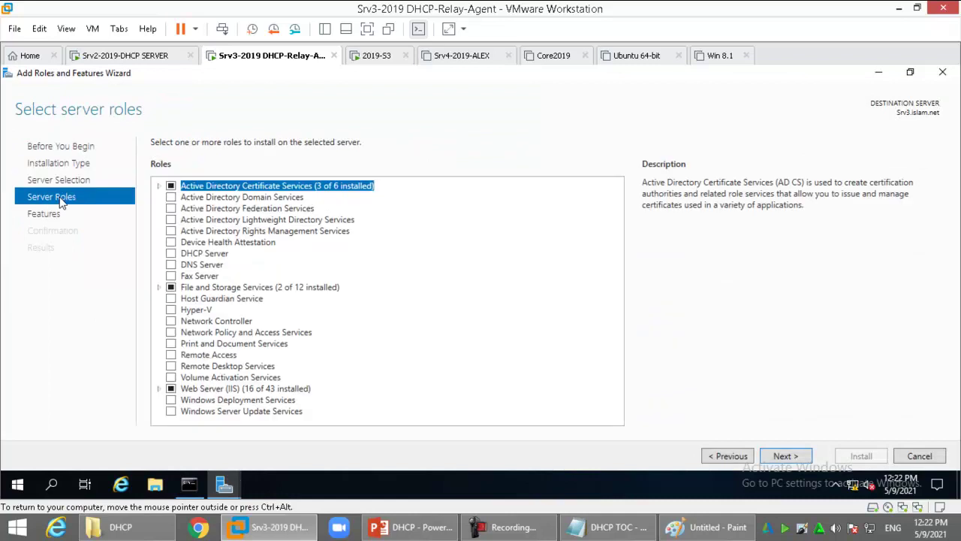
{"action": "key", "text": "r"}
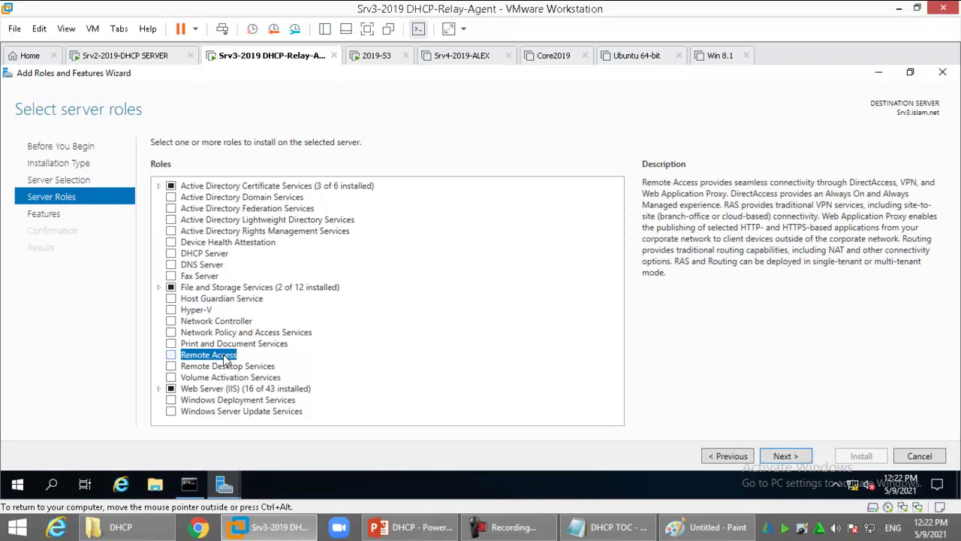
{"action": "left_click", "coordinate": [225, 357]}
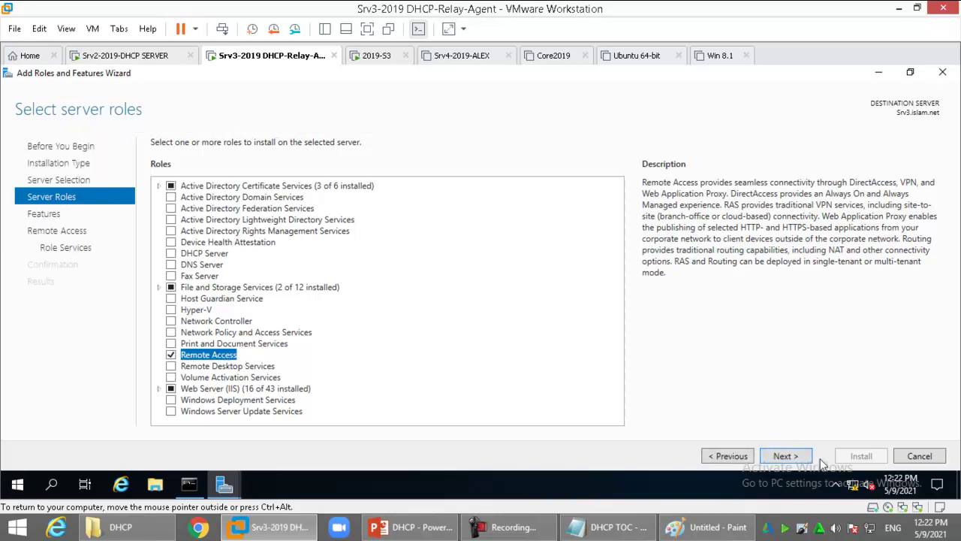
{"action": "left_click", "coordinate": [790, 458]}
Add the Routing role service with its required features and start the installation
{"action": "left_click", "coordinate": [785, 456]}
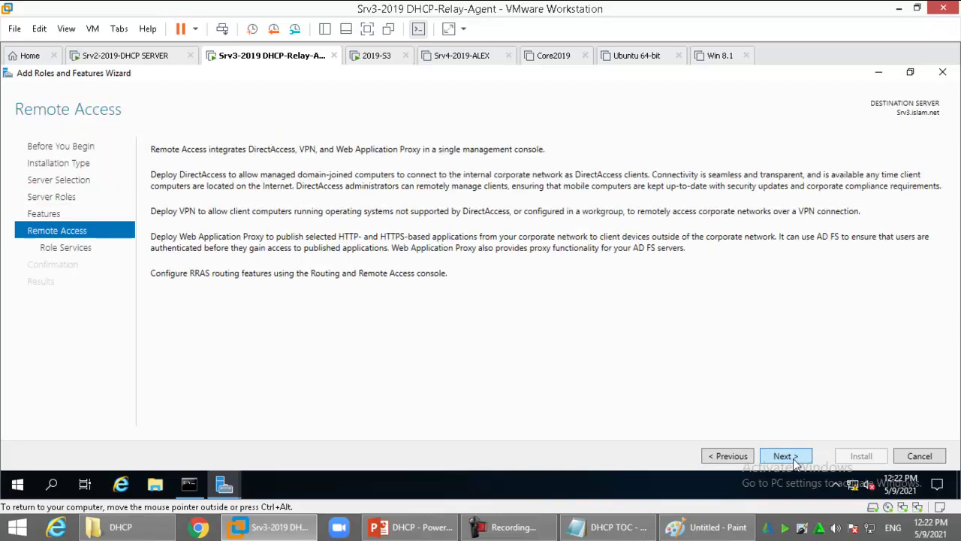
{"action": "left_click", "coordinate": [785, 456]}
{"action": "left_click", "coordinate": [202, 209]}
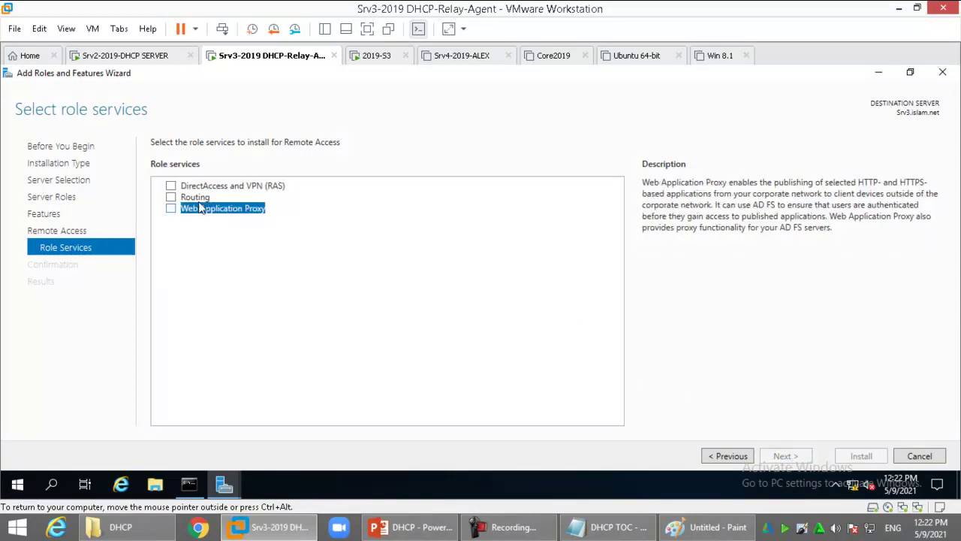
{"action": "left_click", "coordinate": [200, 198]}
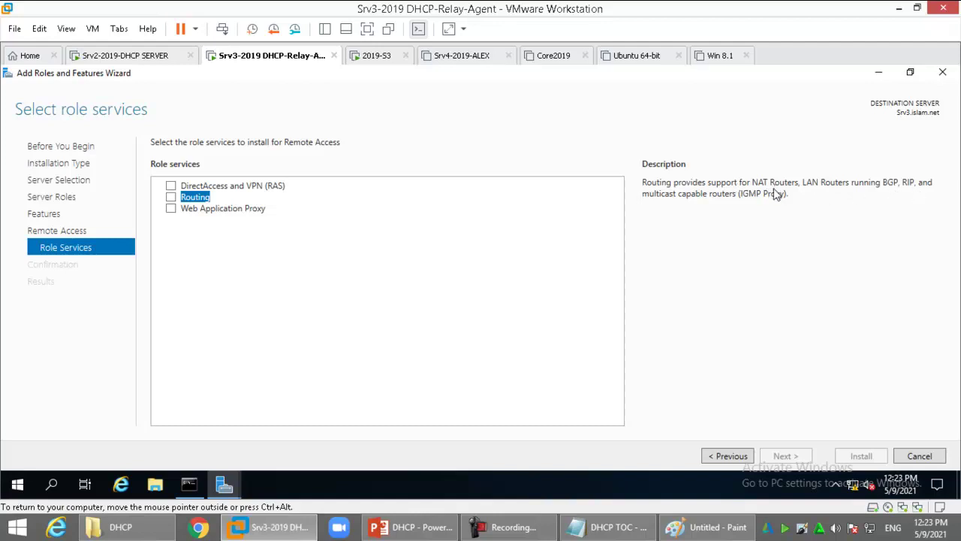
{"action": "key", "text": "space"}
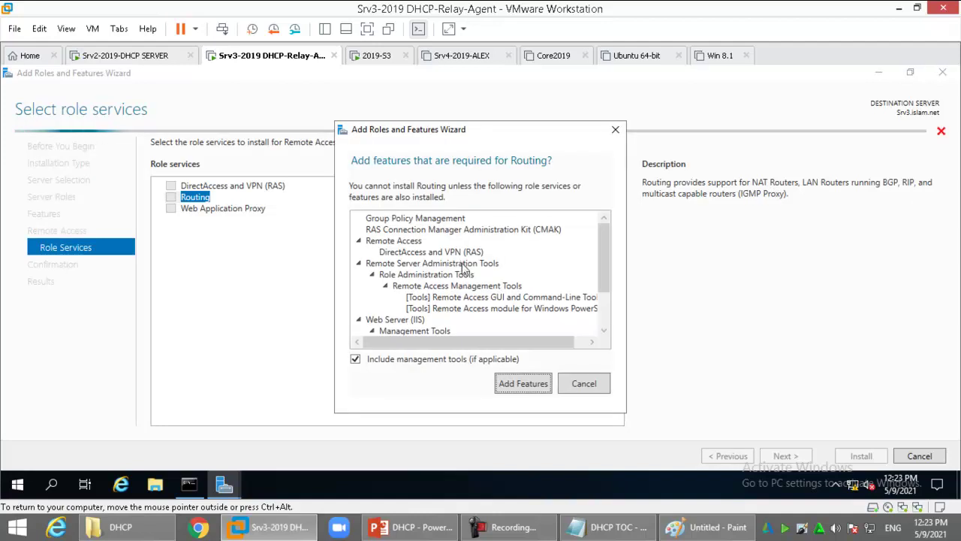
{"action": "left_click", "coordinate": [535, 384]}
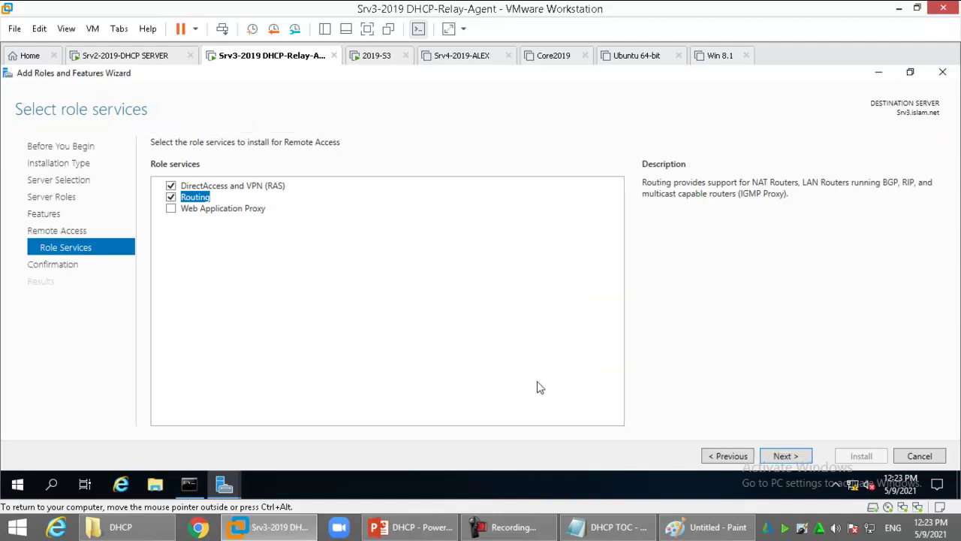
{"action": "left_click", "coordinate": [784, 456]}
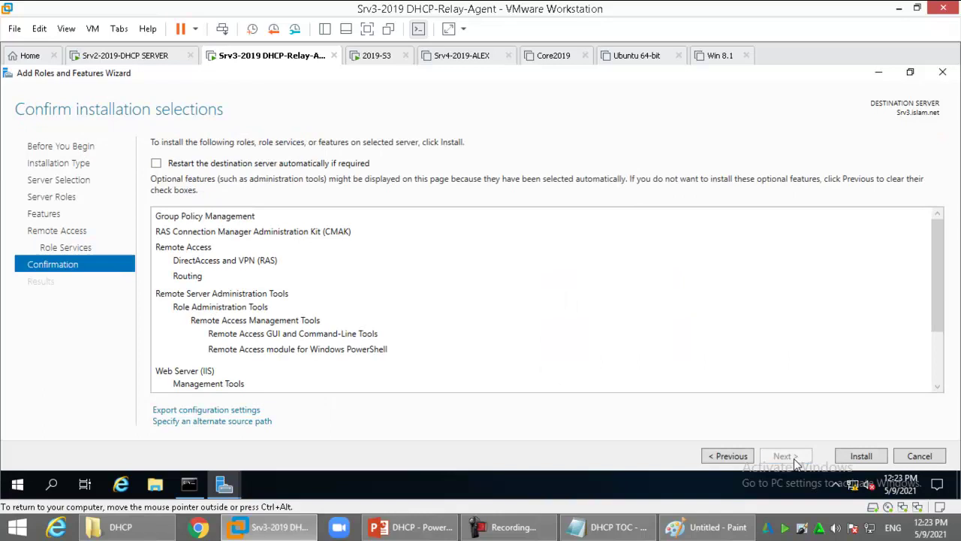
{"action": "left_click", "coordinate": [860, 458]}
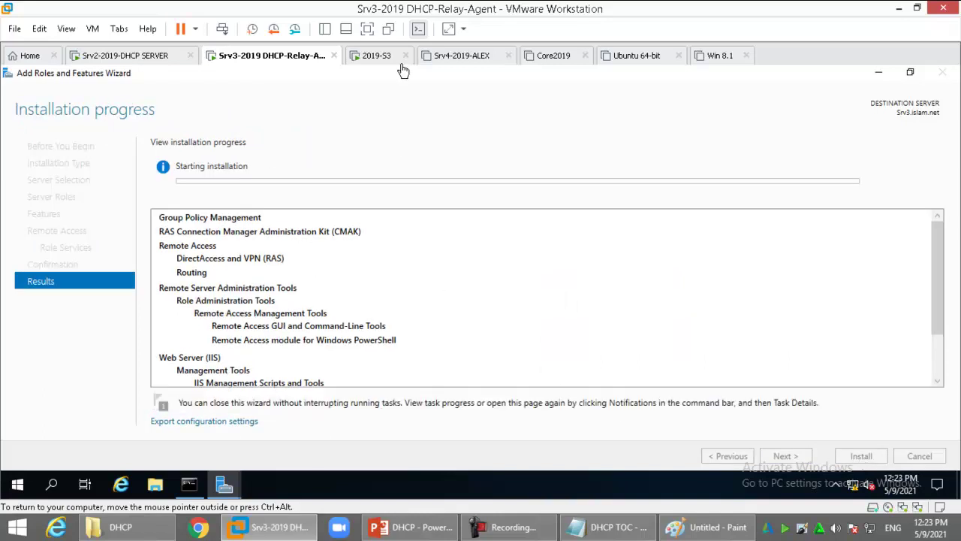
Sign in to the 2019-S3 client VM with the administrator password
{"action": "left_click", "coordinate": [375, 55]}
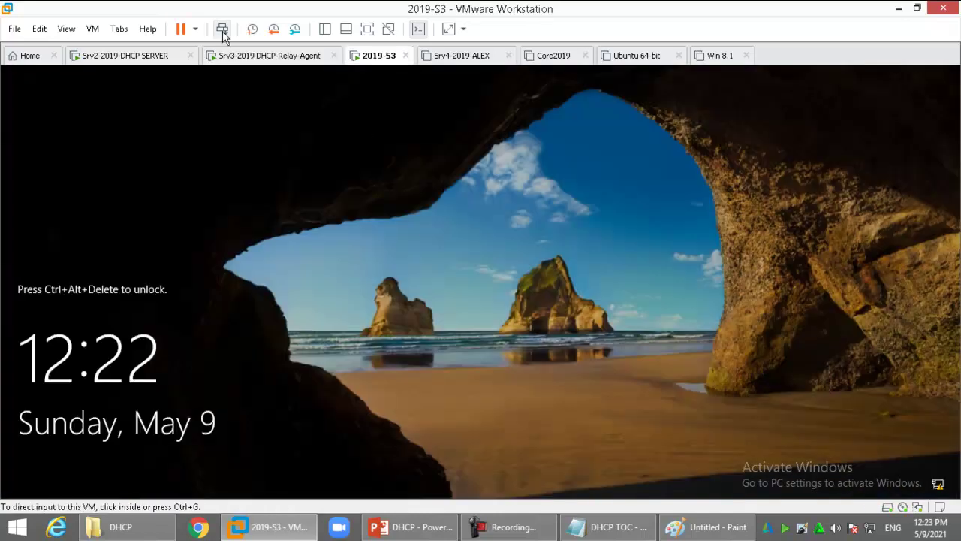
{"action": "left_click", "coordinate": [222, 28]}
{"action": "type", "text": "Pa$$w0rd"}
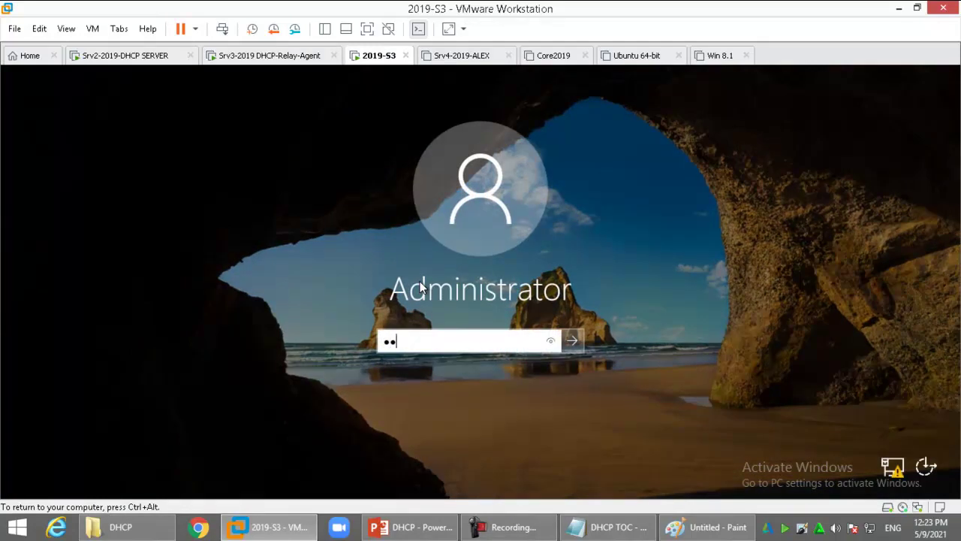
{"action": "key", "text": "Return"}
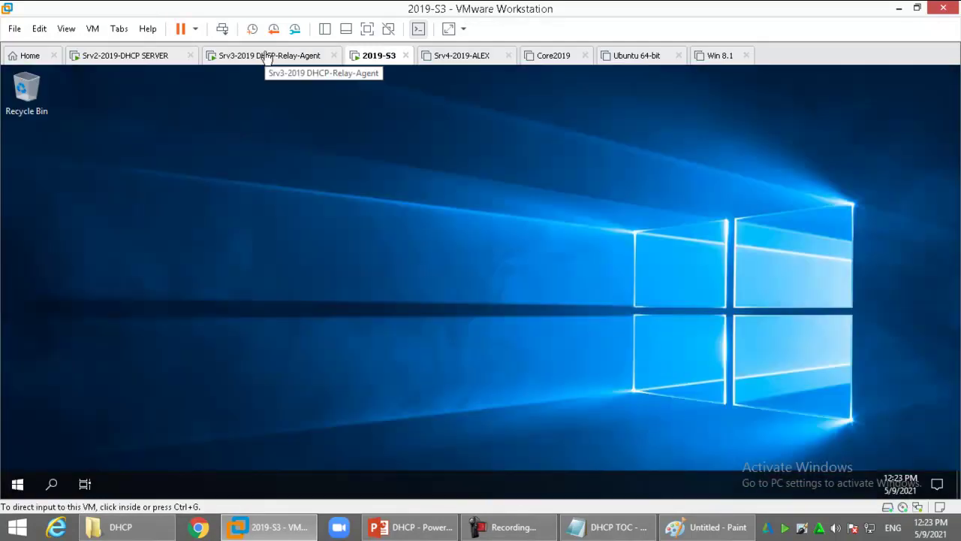
Close the finished installation wizard and open Routing and Remote Access from Tools
{"action": "left_click", "coordinate": [267, 57]}
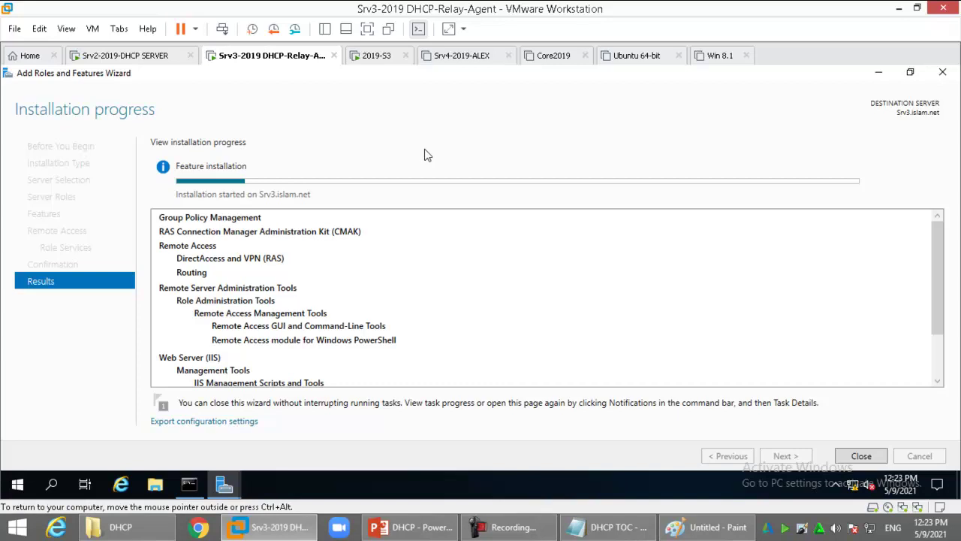
{"action": "left_click", "coordinate": [501, 527]}
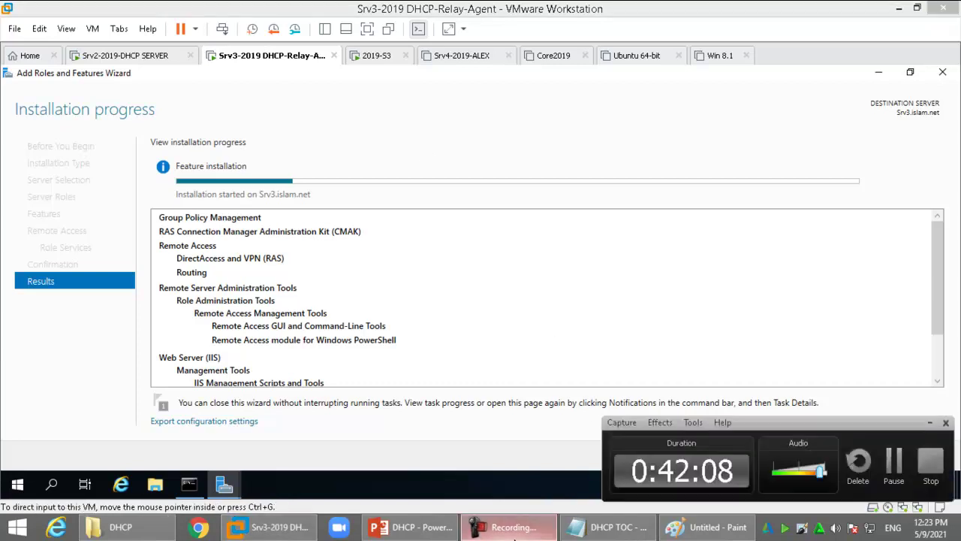
{"action": "left_click", "coordinate": [930, 422]}
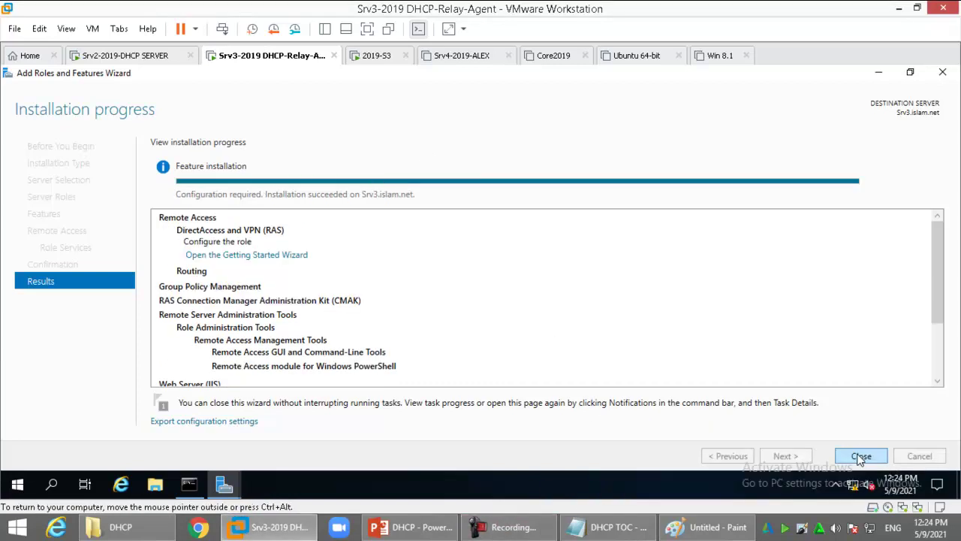
{"action": "left_click", "coordinate": [861, 456]}
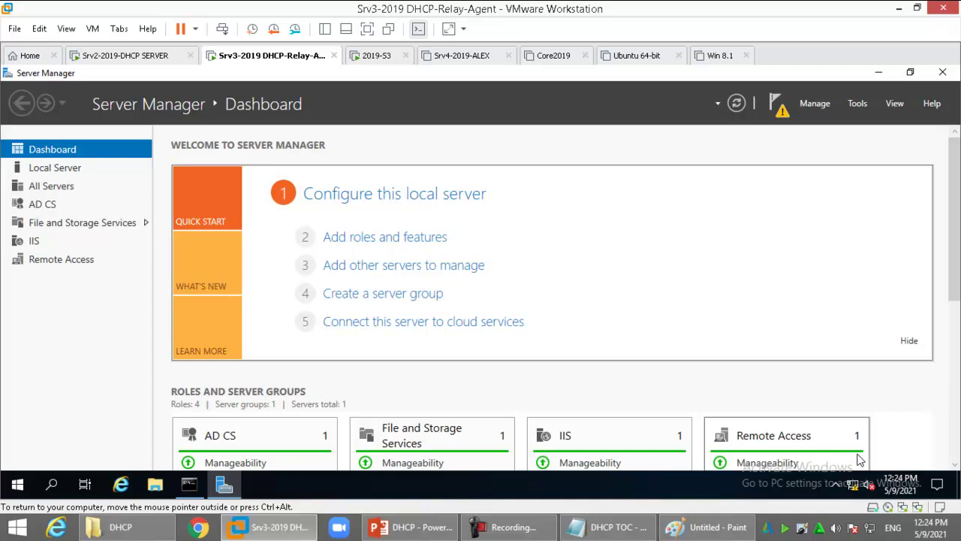
{"action": "left_click", "coordinate": [858, 104]}
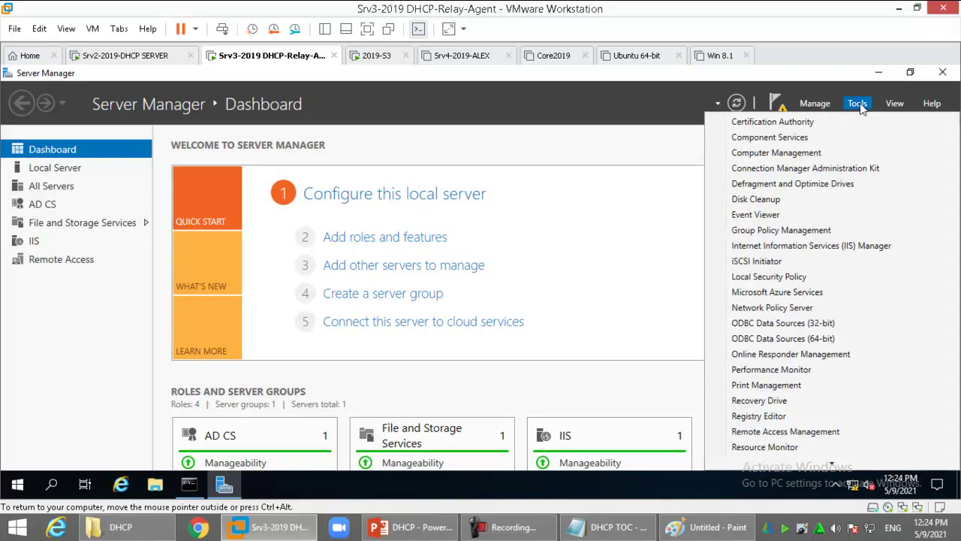
{"action": "mouse_move", "coordinate": [803, 465]}
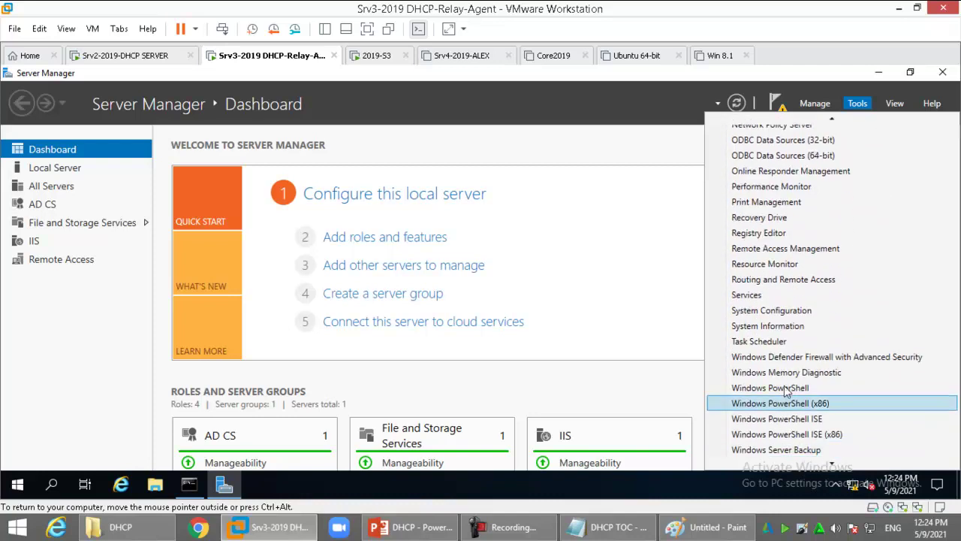
{"action": "left_click", "coordinate": [807, 285]}
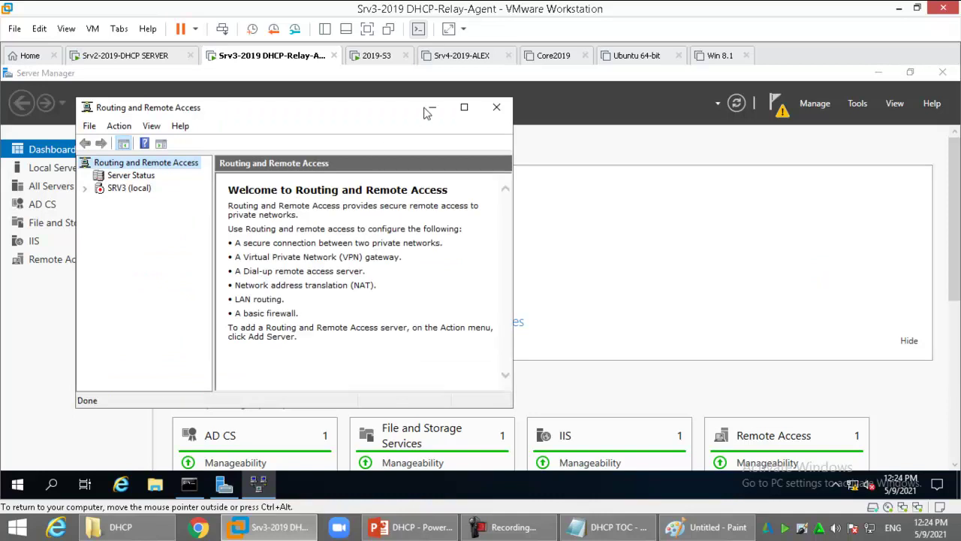
Maximize the console and start Configure and Enable Routing on SRV3 with a custom configuration
{"action": "left_click", "coordinate": [463, 107]}
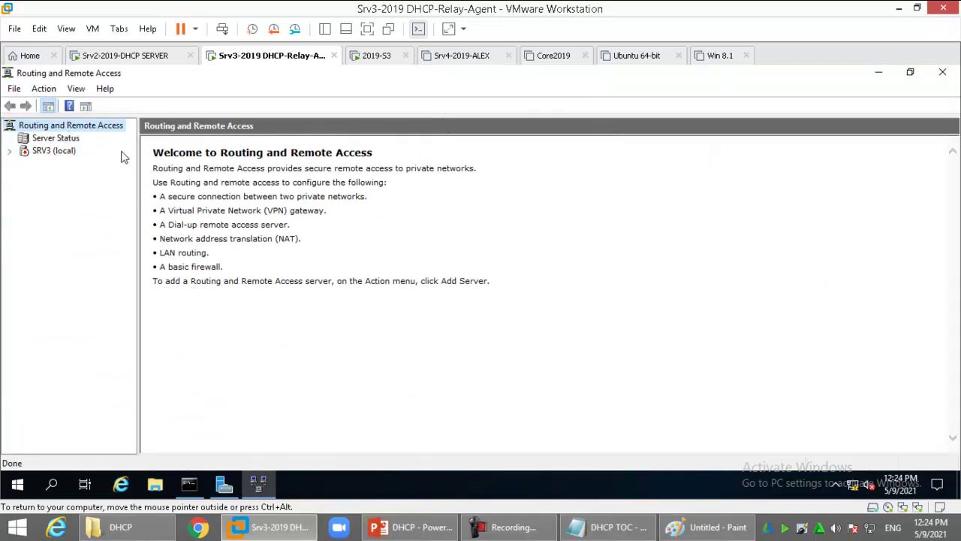
{"action": "right_click", "coordinate": [61, 154]}
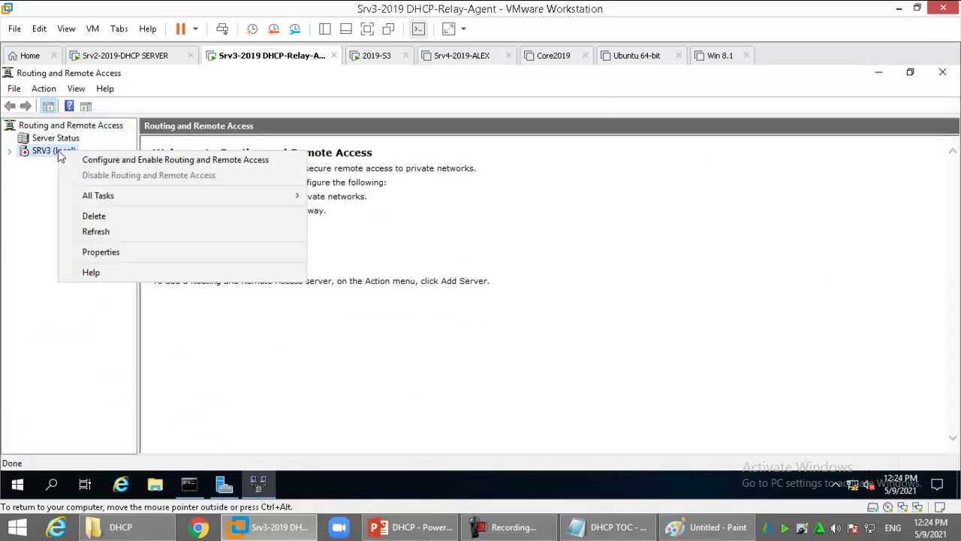
{"action": "left_click", "coordinate": [256, 160]}
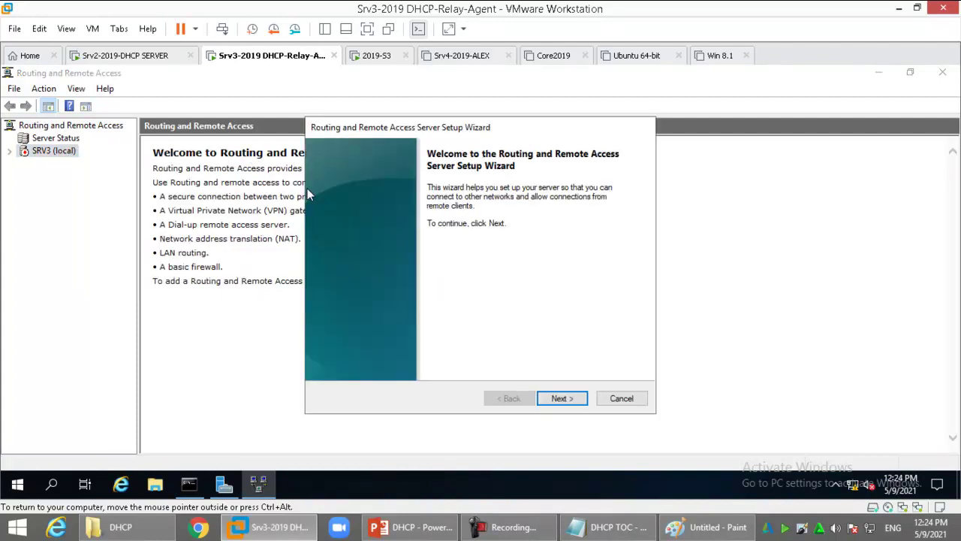
{"action": "left_click", "coordinate": [565, 398]}
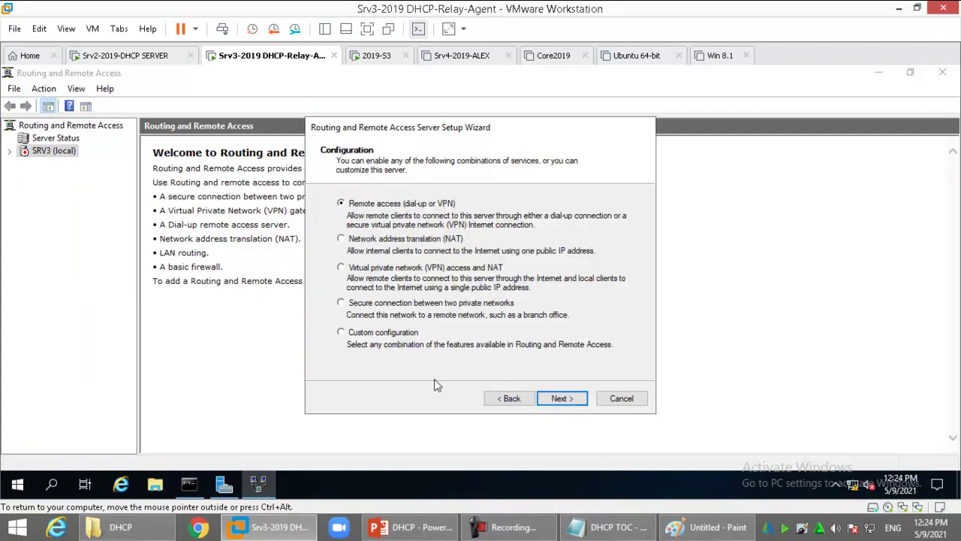
{"action": "left_click", "coordinate": [384, 335]}
{"action": "left_click", "coordinate": [561, 399]}
Enable LAN routing, finish the wizard, and start the Routing and Remote Access service
{"action": "left_click", "coordinate": [383, 290]}
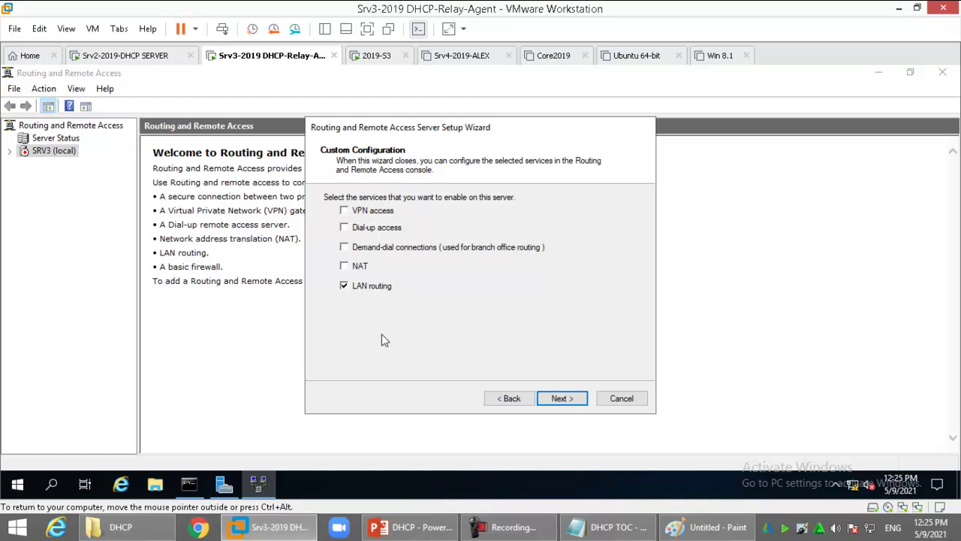
{"action": "left_click", "coordinate": [568, 402]}
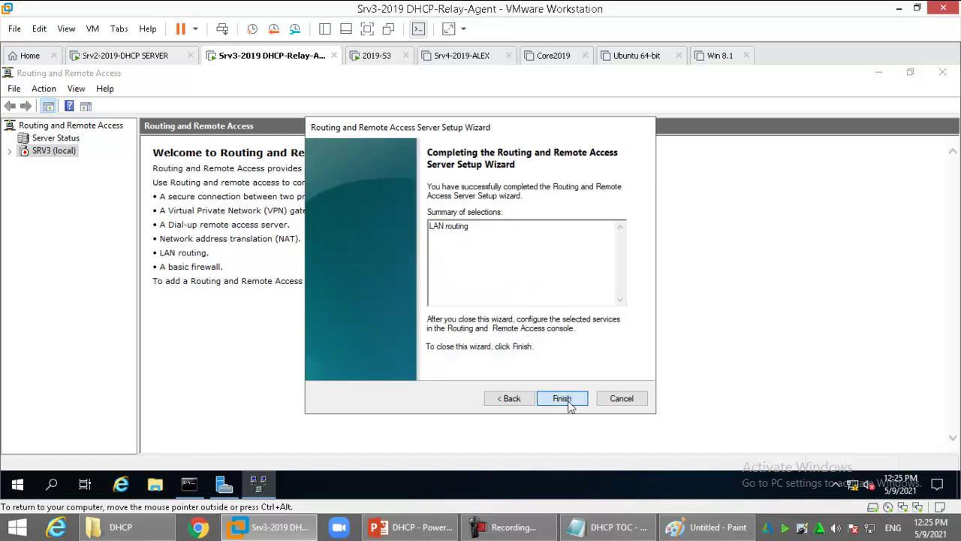
{"action": "left_click", "coordinate": [565, 402]}
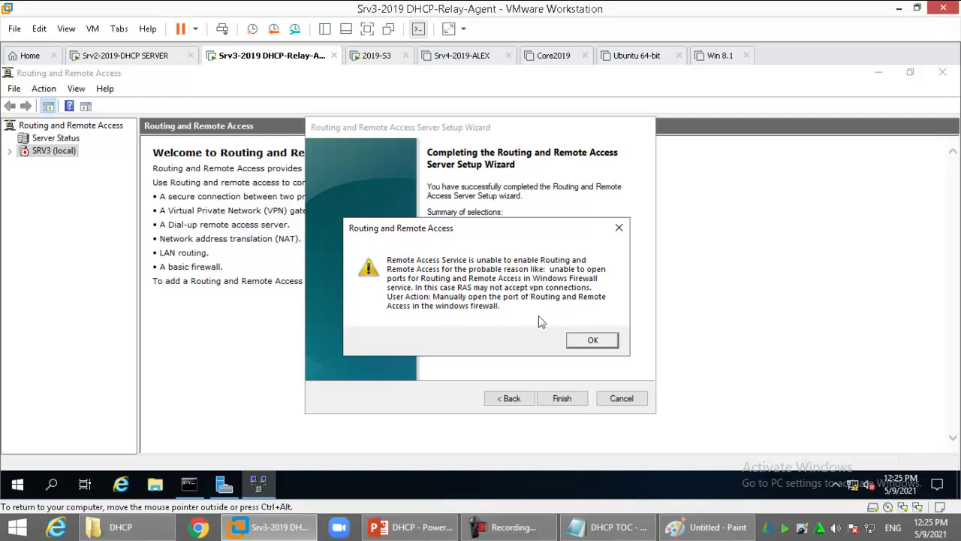
{"action": "left_click", "coordinate": [596, 341]}
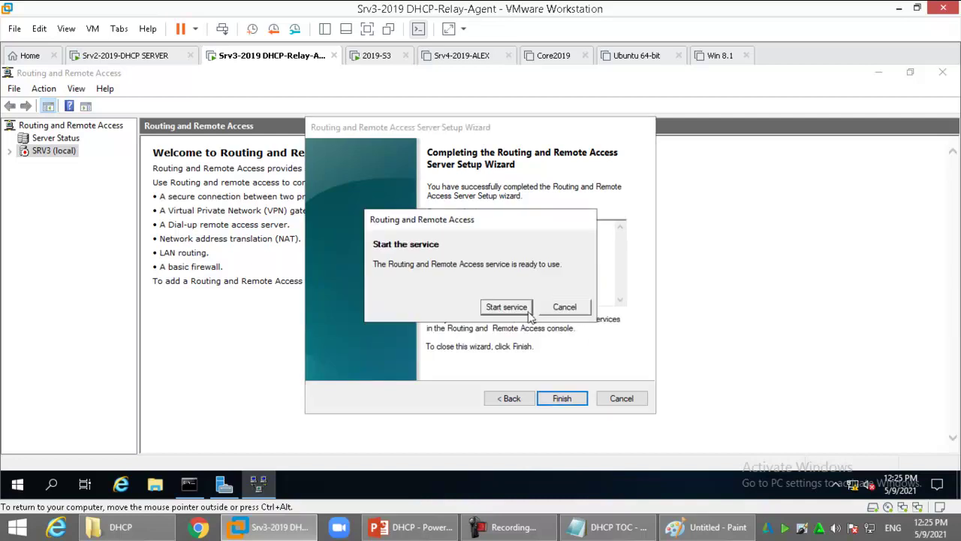
{"action": "left_click", "coordinate": [520, 307]}
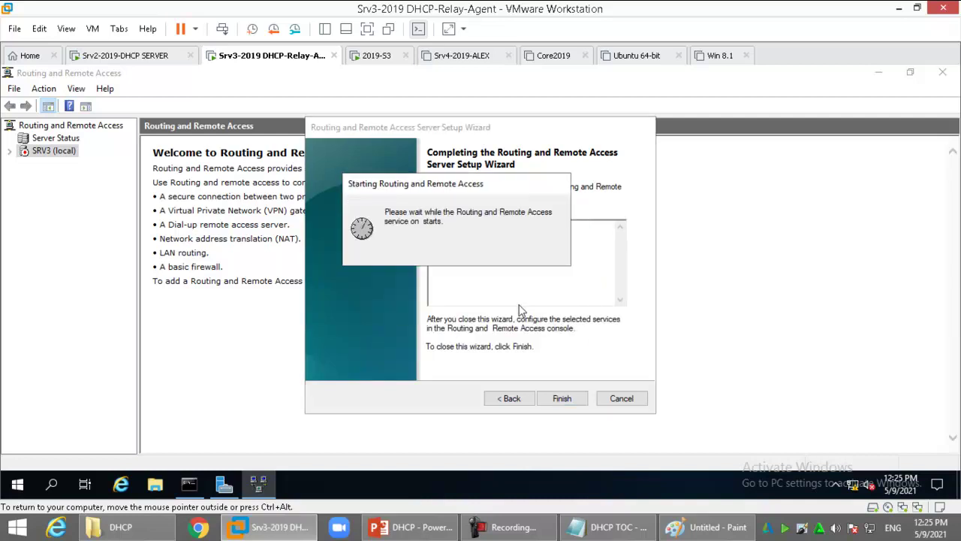
{"action": "left_click", "coordinate": [706, 526]}
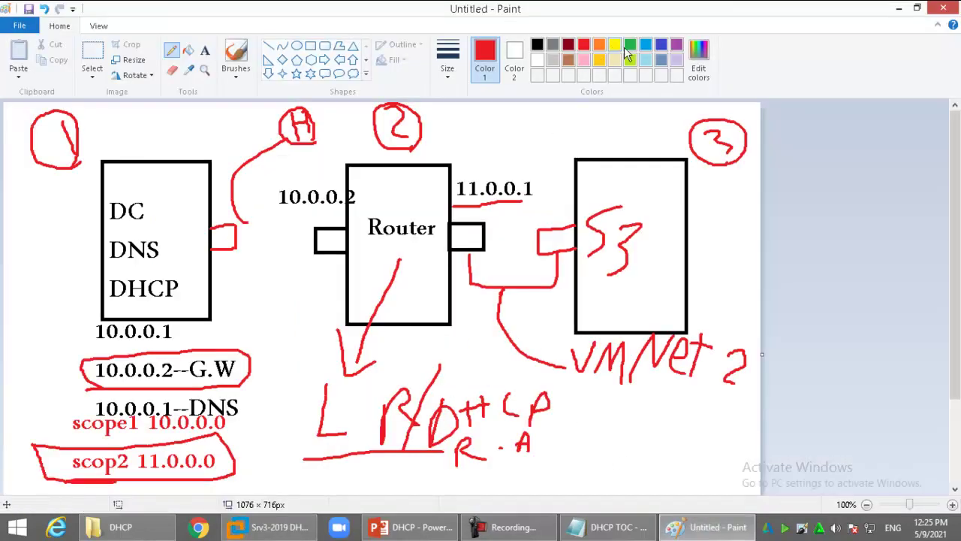
Mark the diagram in blue: box the LAN routing note, check the DHCP server, arrow the router
{"action": "left_click", "coordinate": [661, 47]}
{"action": "mouse_move", "coordinate": [297, 374]}
{"action": "left_mouse_down"}
{"action": "mouse_move", "coordinate": [412, 374]}
{"action": "mouse_move", "coordinate": [425, 408]}
{"action": "mouse_move", "coordinate": [379, 458]}
{"action": "mouse_move", "coordinate": [294, 430]}
{"action": "mouse_move", "coordinate": [293, 374]}
{"action": "left_mouse_up"}
{"action": "left_click_drag", "start_coordinate": [327, 455], "coordinate": [369, 407]}
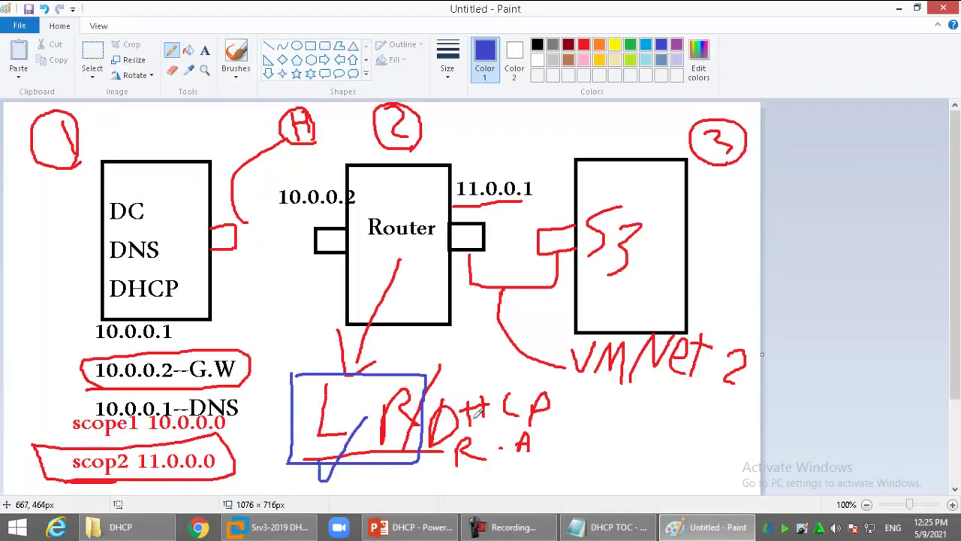
{"action": "mouse_move", "coordinate": [472, 331]}
{"action": "left_mouse_down"}
{"action": "mouse_move", "coordinate": [484, 388]}
{"action": "mouse_move", "coordinate": [464, 380]}
{"action": "left_mouse_up"}
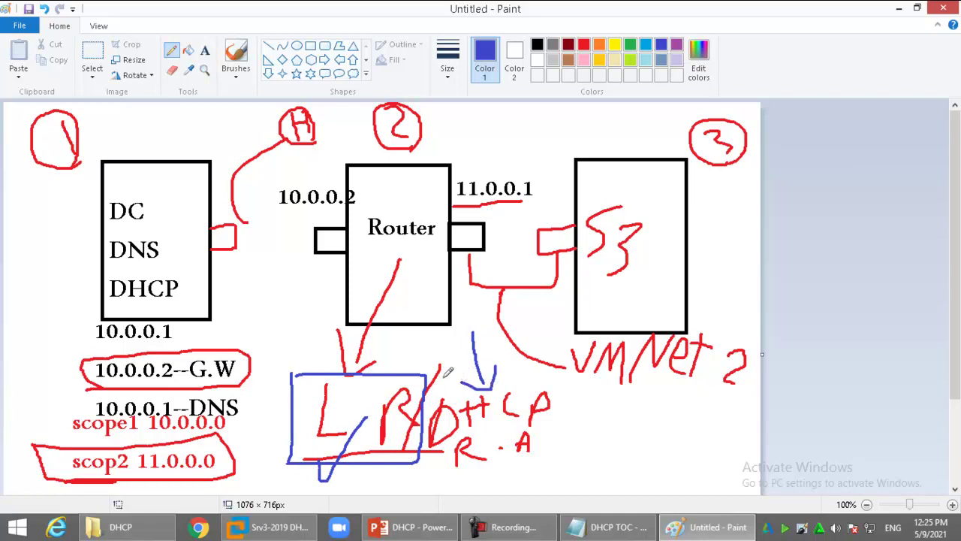
{"action": "mouse_move", "coordinate": [21, 299]}
{"action": "left_mouse_down"}
{"action": "mouse_move", "coordinate": [29, 342]}
{"action": "mouse_move", "coordinate": [135, 260]}
{"action": "left_mouse_up"}
{"action": "mouse_move", "coordinate": [462, 123]}
{"action": "left_mouse_down"}
{"action": "mouse_move", "coordinate": [426, 199]}
{"action": "mouse_move", "coordinate": [466, 173]}
{"action": "left_mouse_up"}
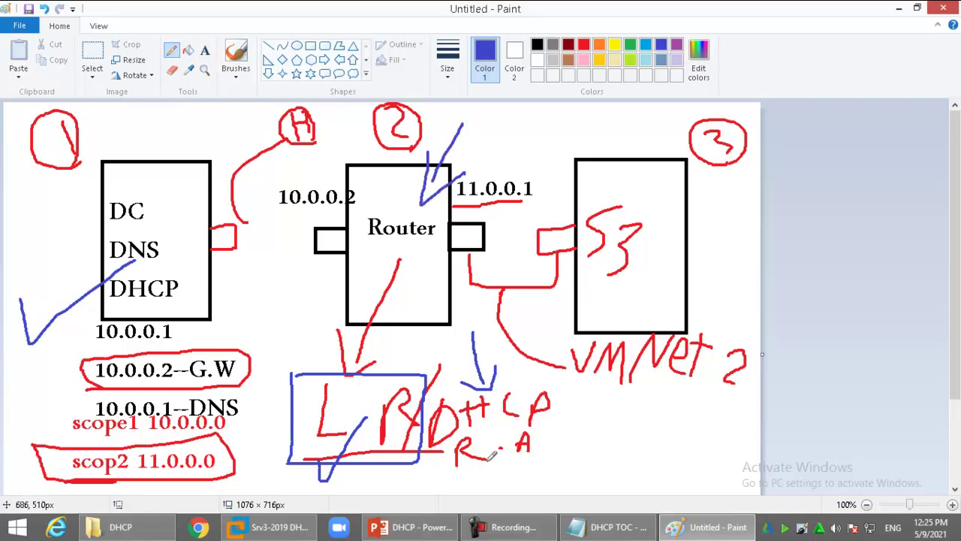
{"action": "left_click", "coordinate": [271, 526]}
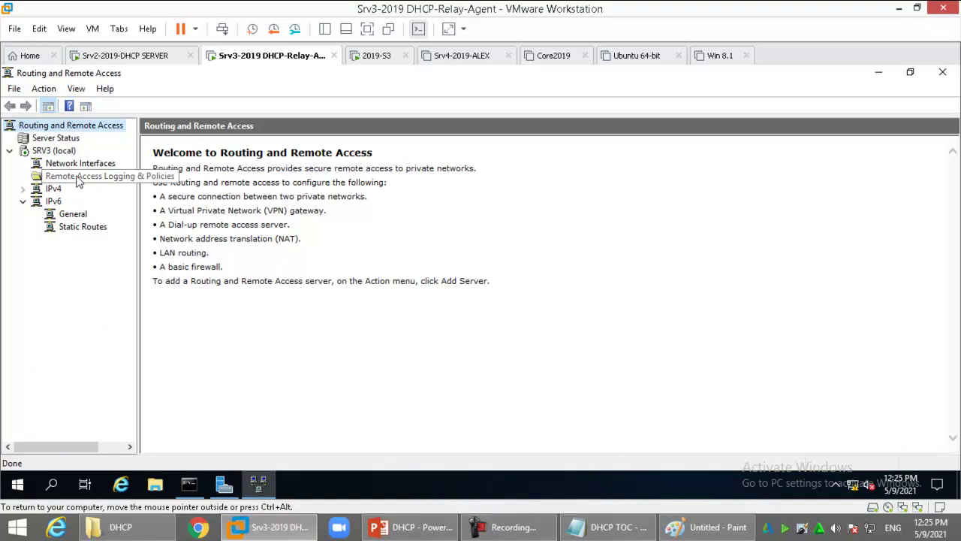
Add DHCP Relay Agent as a new routing protocol under IPv4 General on Srv3
{"action": "double_click", "coordinate": [58, 192]}
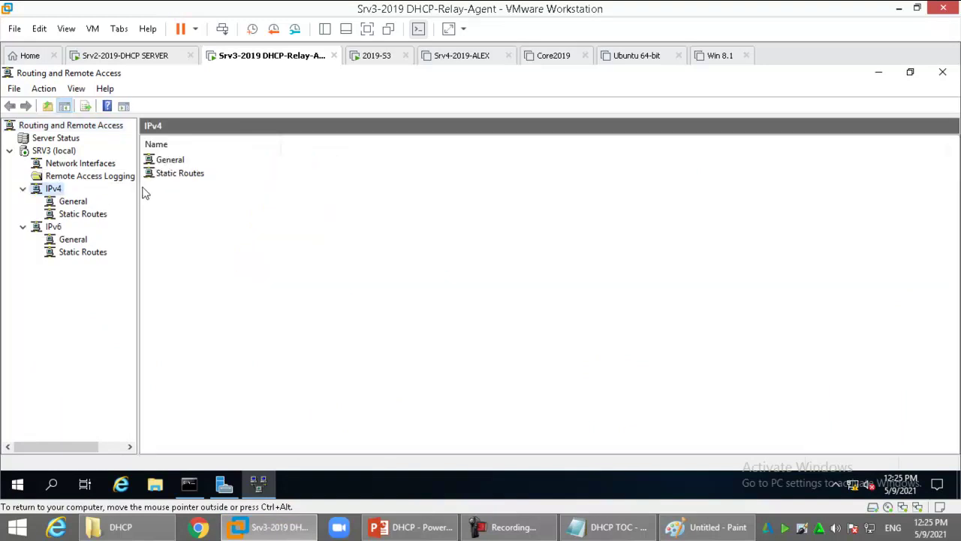
{"action": "left_click_drag", "start_coordinate": [139, 189], "coordinate": [220, 197]}
{"action": "left_click", "coordinate": [78, 206]}
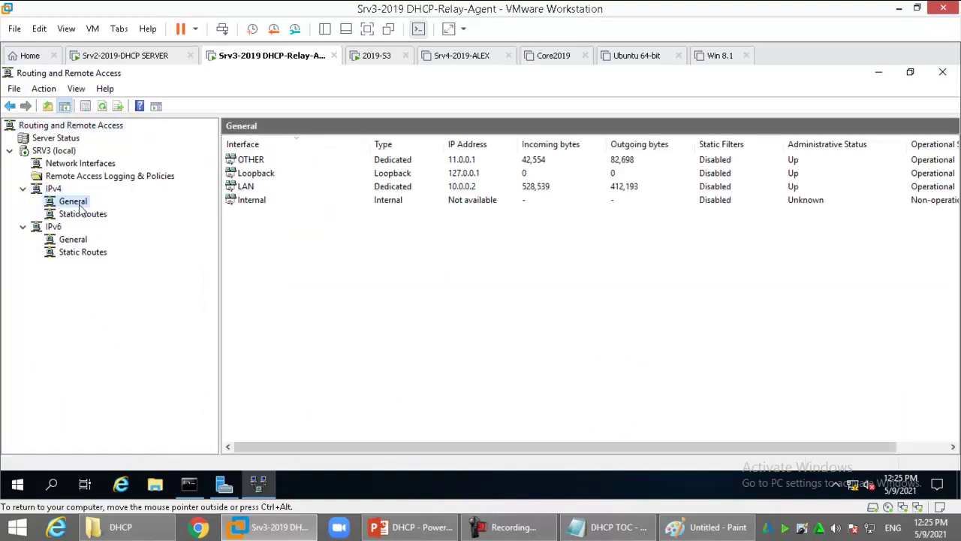
{"action": "right_click", "coordinate": [81, 210]}
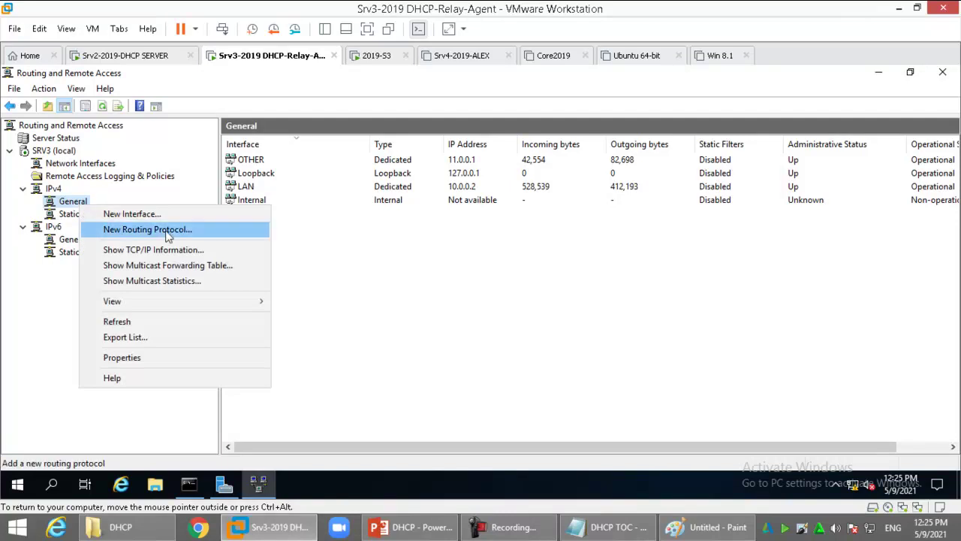
{"action": "left_click", "coordinate": [168, 231]}
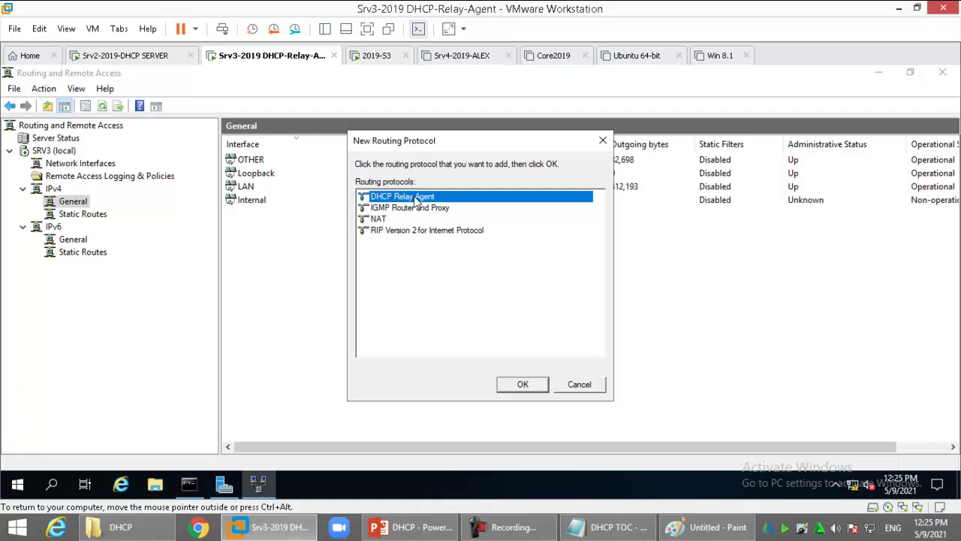
{"action": "left_click", "coordinate": [524, 385]}
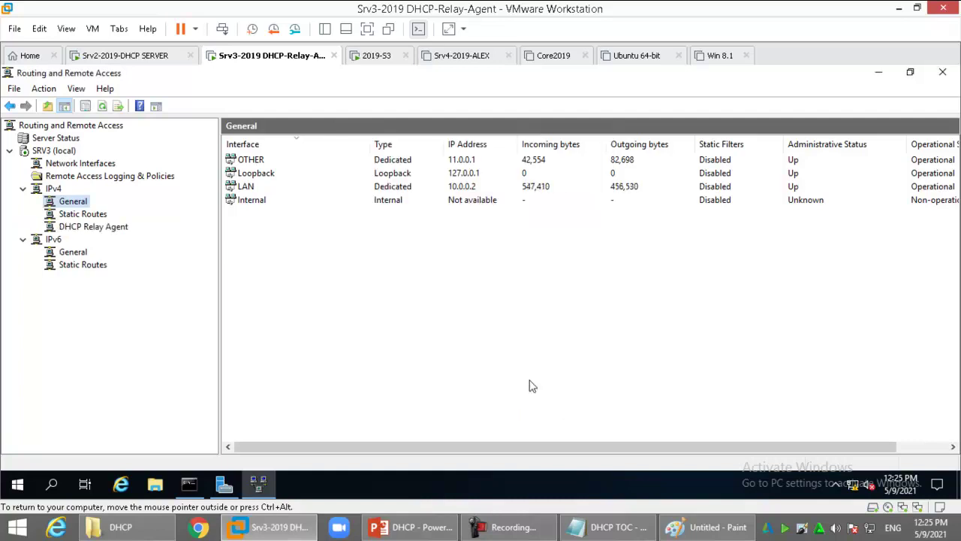
{"action": "left_click", "coordinate": [112, 228]}
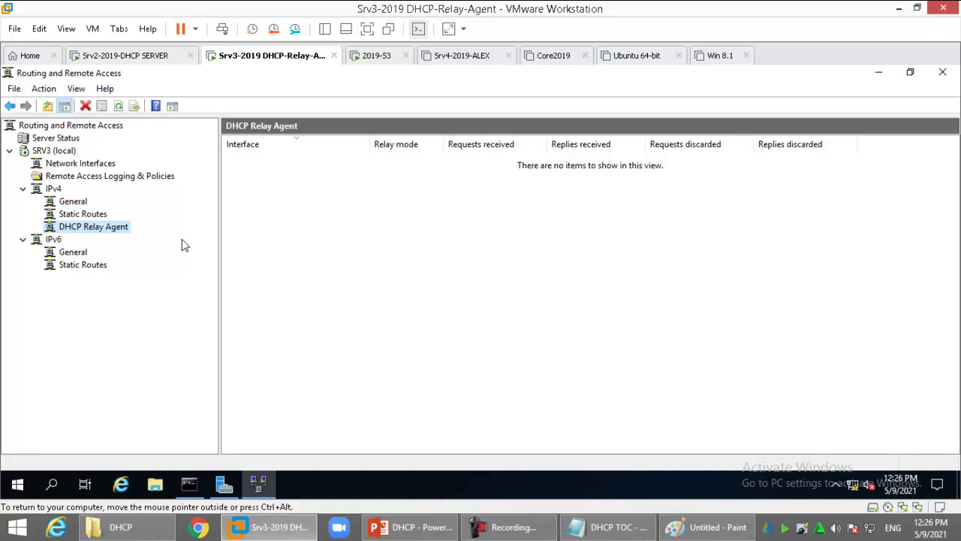
{"action": "right_click", "coordinate": [111, 226]}
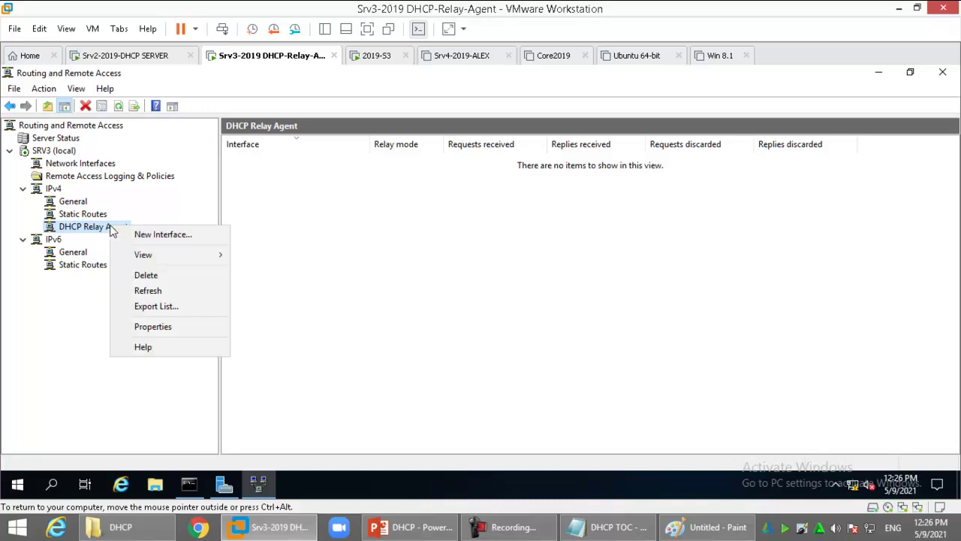
{"action": "left_click", "coordinate": [161, 326]}
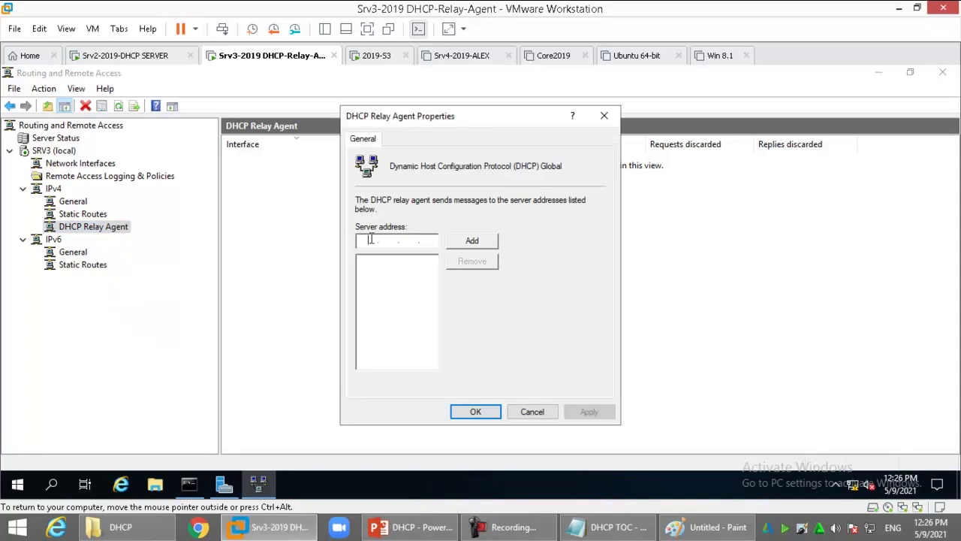
{"action": "type", "text": "10 . 0 . 0 . 1"}
{"action": "left_click", "coordinate": [487, 249]}
{"action": "left_click", "coordinate": [473, 242]}
{"action": "left_click", "coordinate": [475, 412]}
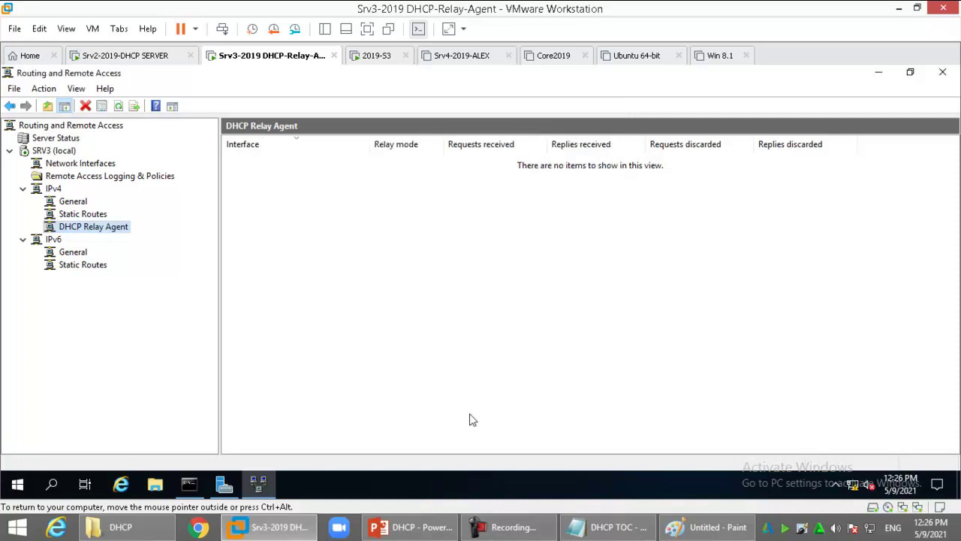
Add the OTHER interface to the DHCP Relay Agent with relaying enabled and hop-count and boot thresholds of 4
{"action": "right_click", "coordinate": [118, 233]}
{"action": "left_click", "coordinate": [198, 234]}
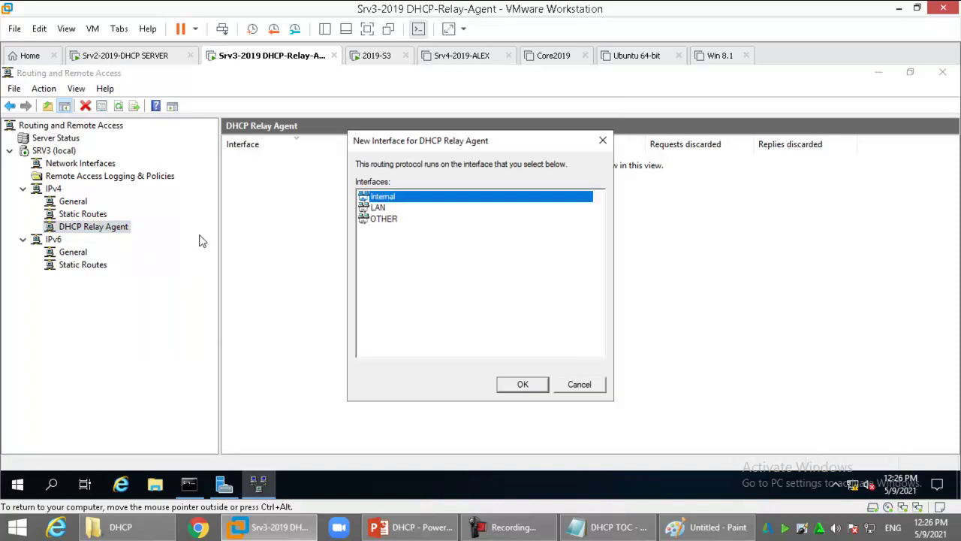
{"action": "left_click", "coordinate": [393, 222]}
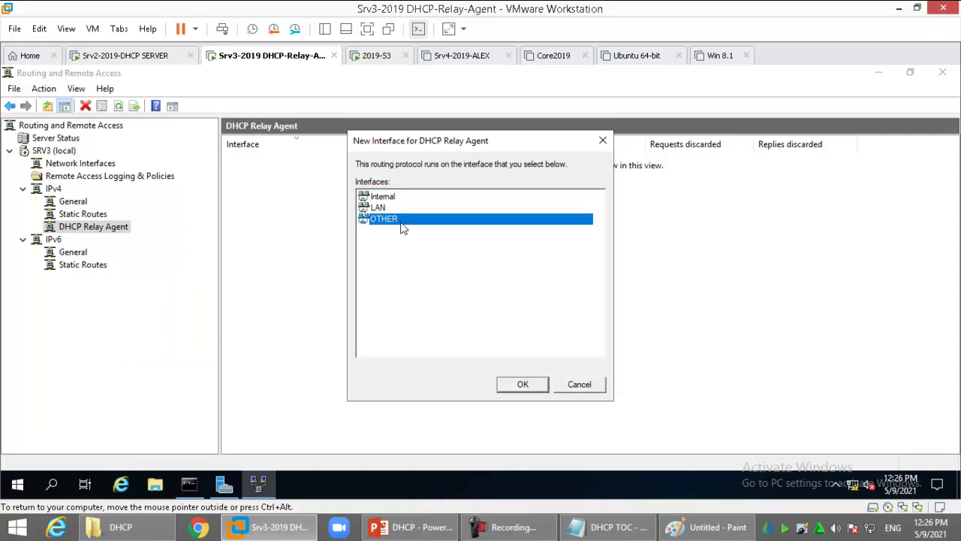
{"action": "left_click", "coordinate": [530, 386]}
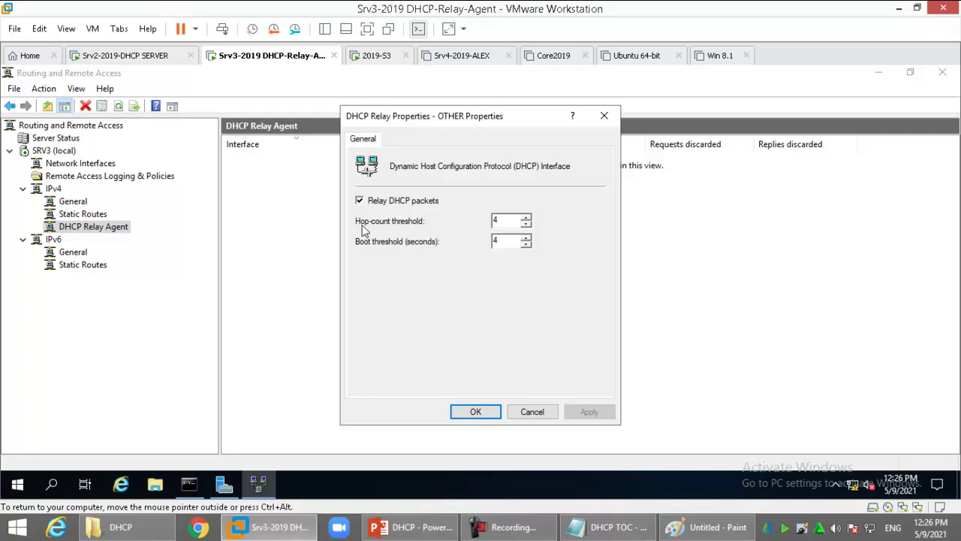
{"action": "left_click_drag", "start_coordinate": [511, 221], "coordinate": [481, 223]}
{"action": "left_click", "coordinate": [516, 220]}
{"action": "left_click_drag", "start_coordinate": [513, 241], "coordinate": [494, 244]}
{"action": "left_click", "coordinate": [463, 415]}
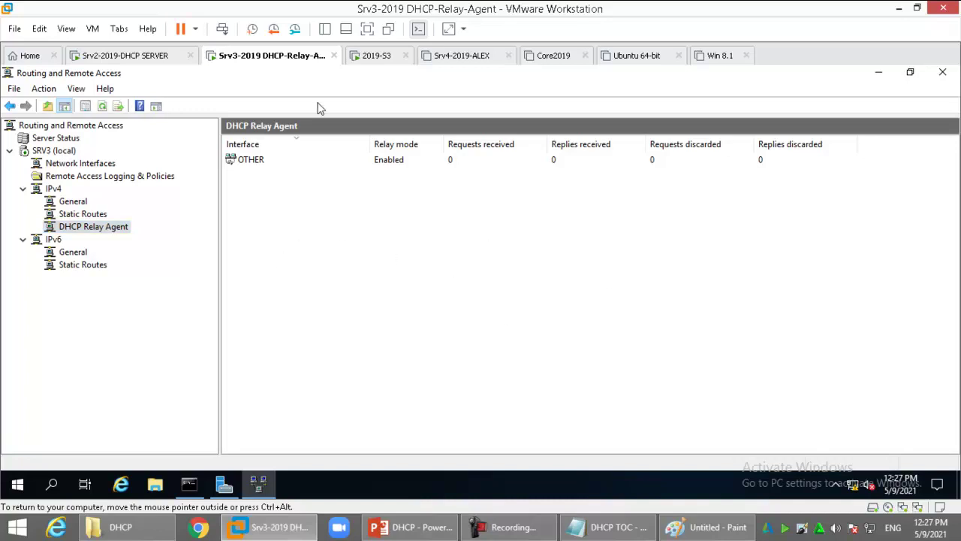
On the 2019-S3 client, open Network Connections and check Ethernet0's current connection details
{"action": "left_click", "coordinate": [379, 60]}
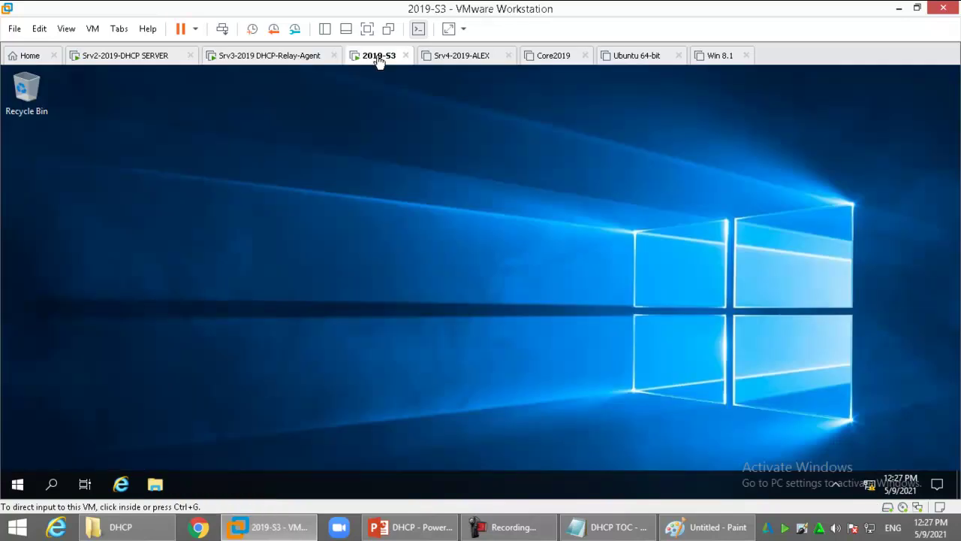
{"action": "right_click", "coordinate": [869, 484]}
{"action": "left_click", "coordinate": [882, 467]}
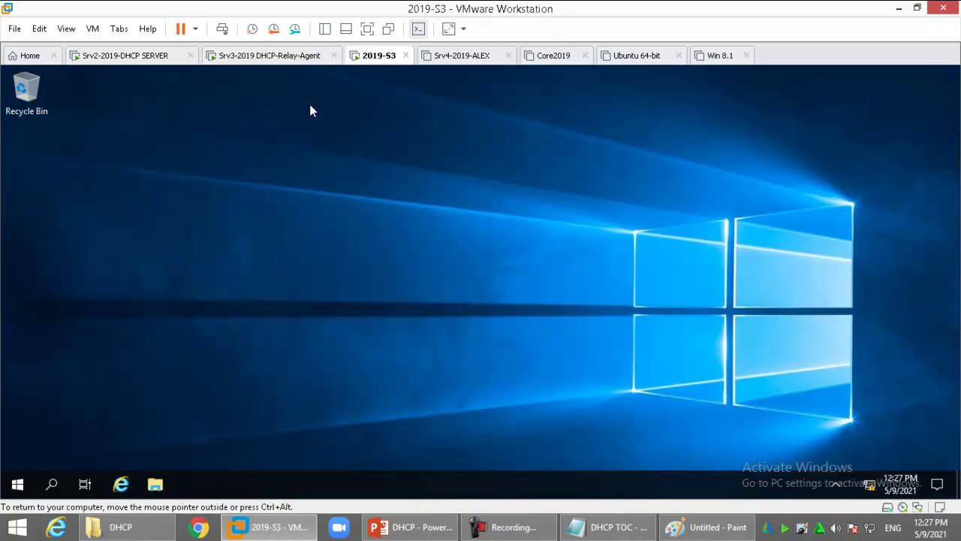
{"action": "left_click", "coordinate": [334, 100]}
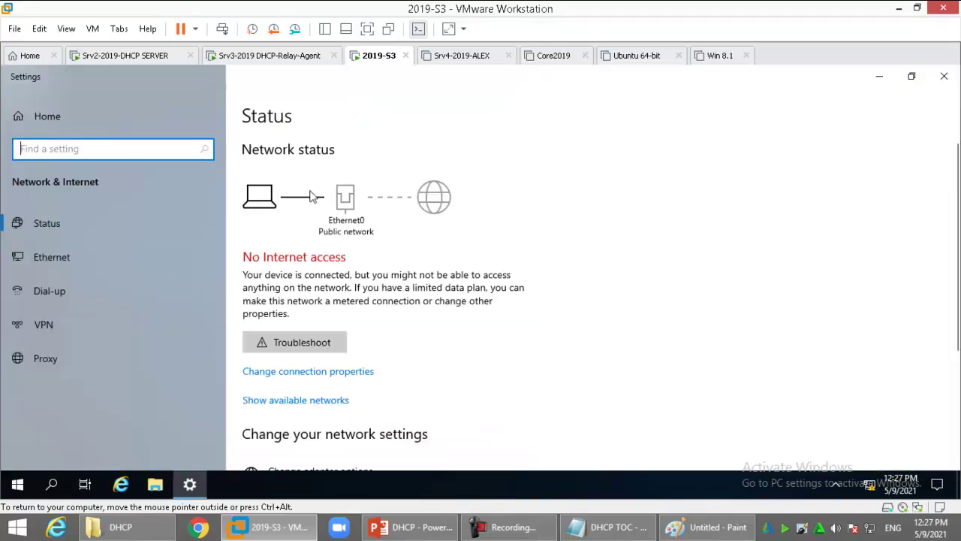
{"action": "left_click", "coordinate": [53, 262]}
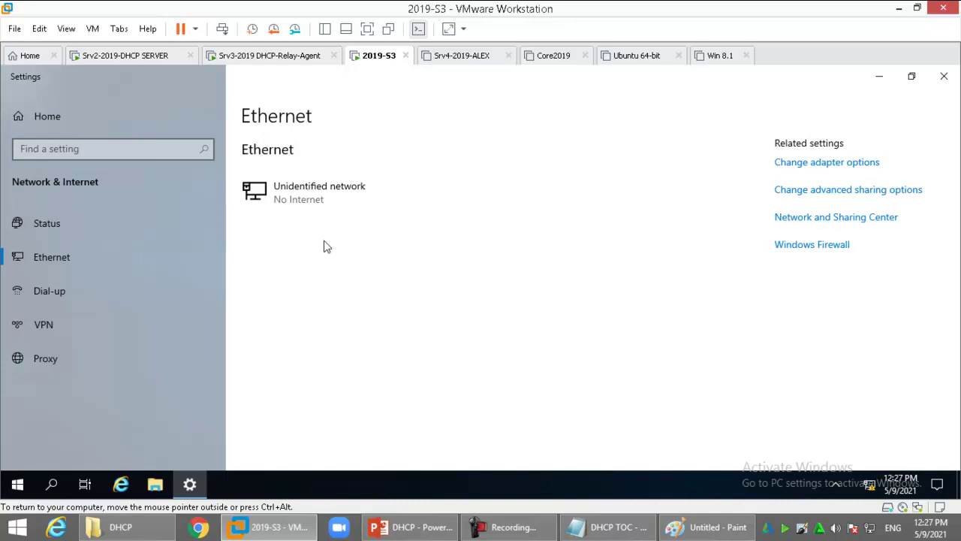
{"action": "left_click", "coordinate": [161, 152]}
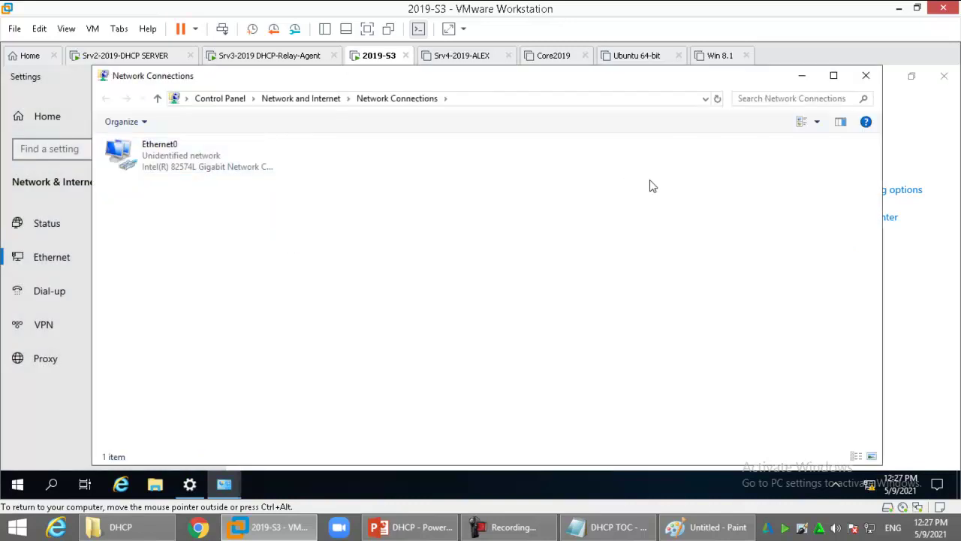
{"action": "double_click", "coordinate": [446, 83]}
{"action": "left_click", "coordinate": [80, 148]}
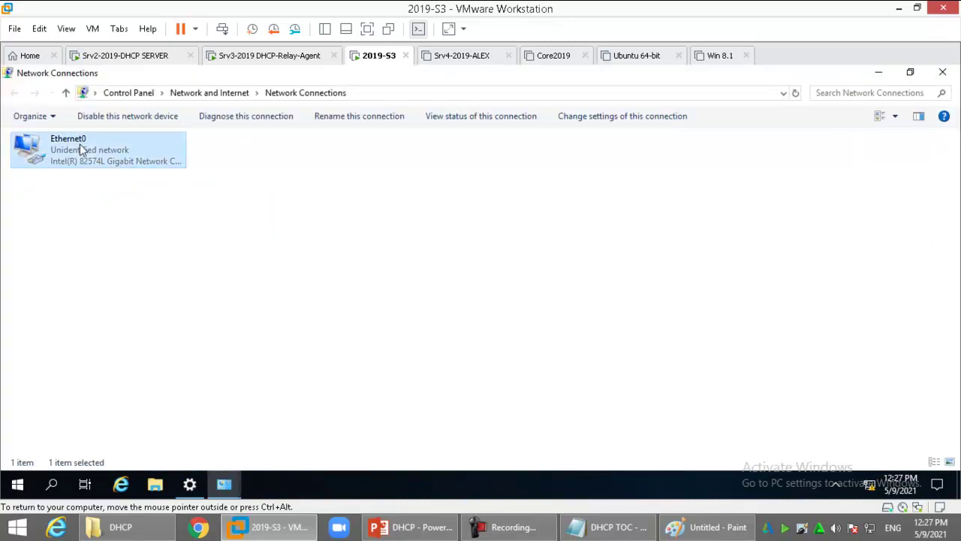
{"action": "double_click", "coordinate": [80, 148]}
{"action": "left_click", "coordinate": [404, 267]}
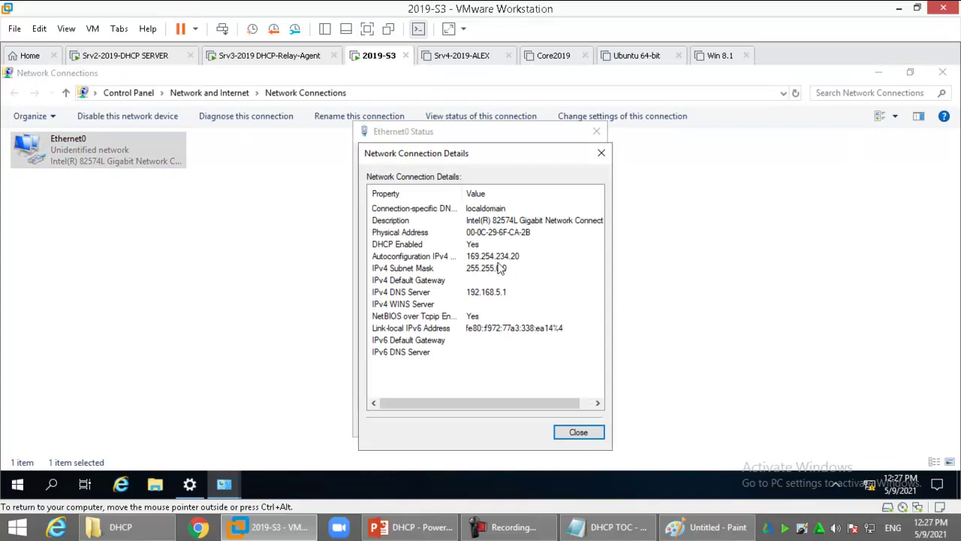
{"action": "key", "text": "Escape"}
{"action": "key", "text": "Escape"}
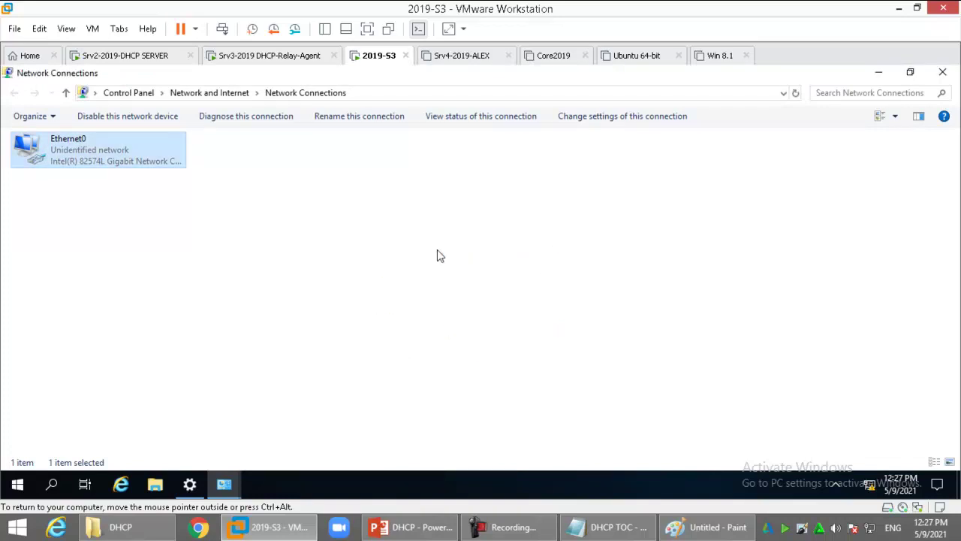
Disable and re-enable Ethernet0 so the client requests a new address
{"action": "right_click", "coordinate": [98, 140]}
{"action": "left_click", "coordinate": [165, 152]}
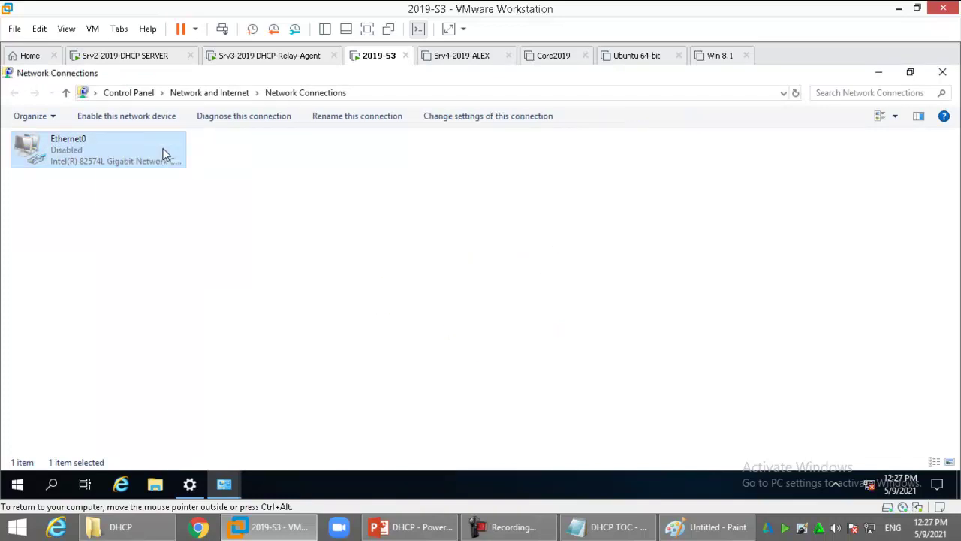
{"action": "right_click", "coordinate": [165, 153]}
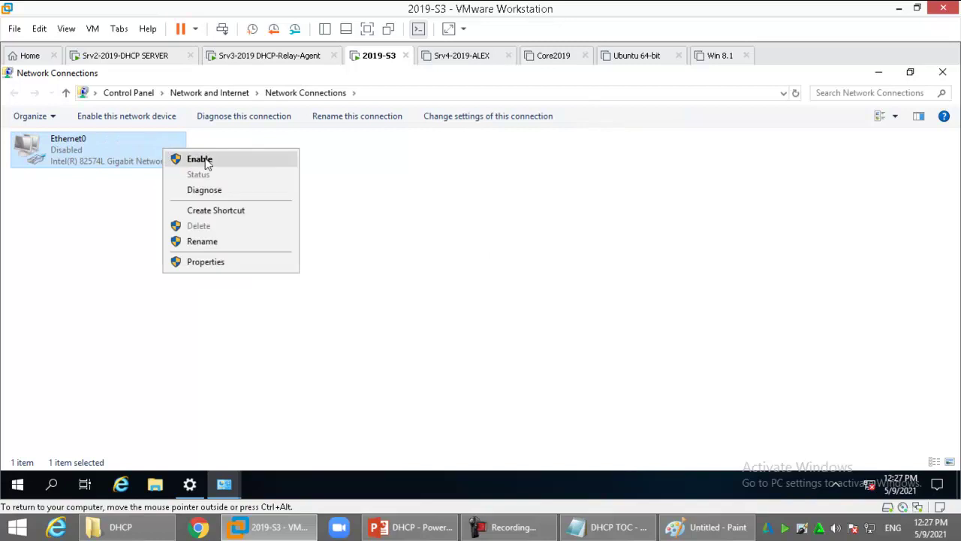
{"action": "left_click", "coordinate": [199, 159]}
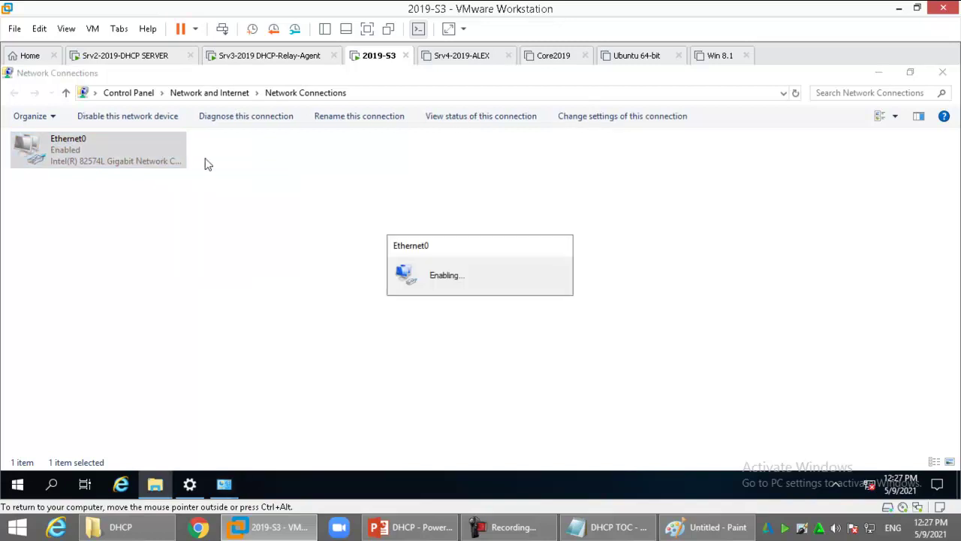
Recheck Ethernet0's connection details for a leased address, then return to Srv3's relay agent view
{"action": "double_click", "coordinate": [142, 150]}
{"action": "left_click", "coordinate": [403, 267]}
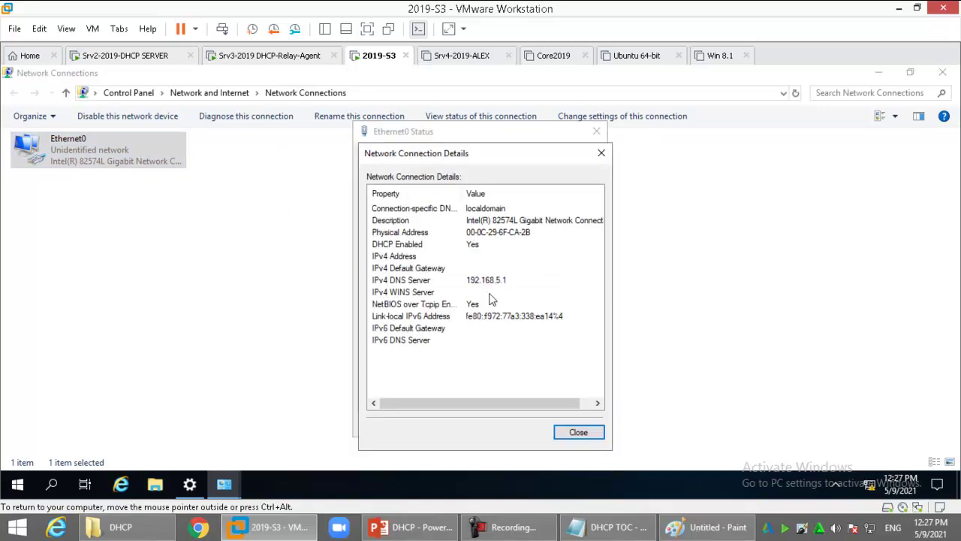
{"action": "key", "text": "Escape"}
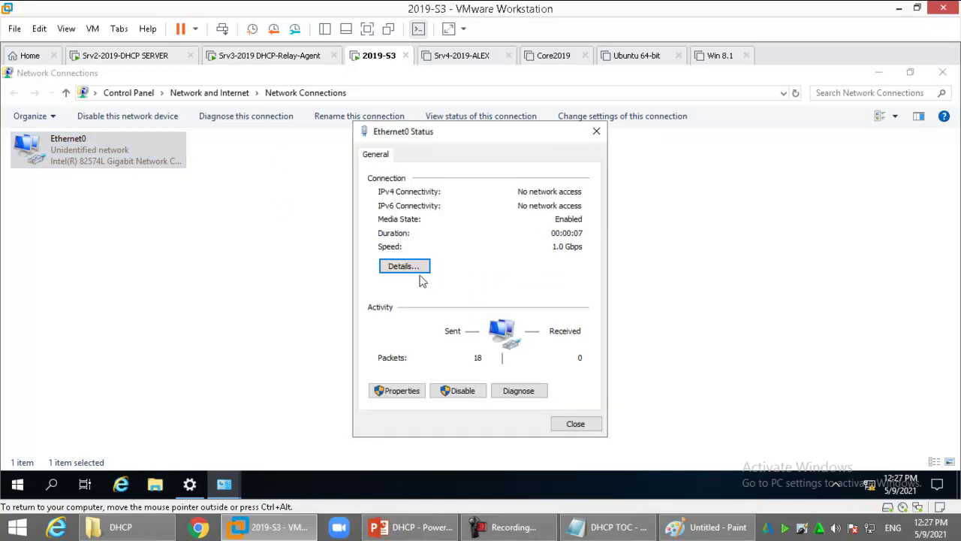
{"action": "left_click", "coordinate": [411, 270]}
{"action": "key", "text": "Escape"}
{"action": "left_click", "coordinate": [412, 271]}
{"action": "key", "text": "Escape"}
{"action": "left_click", "coordinate": [414, 269]}
{"action": "key", "text": "Escape"}
{"action": "left_click", "coordinate": [414, 269]}
{"action": "key", "text": "Escape"}
{"action": "left_click", "coordinate": [269, 56]}
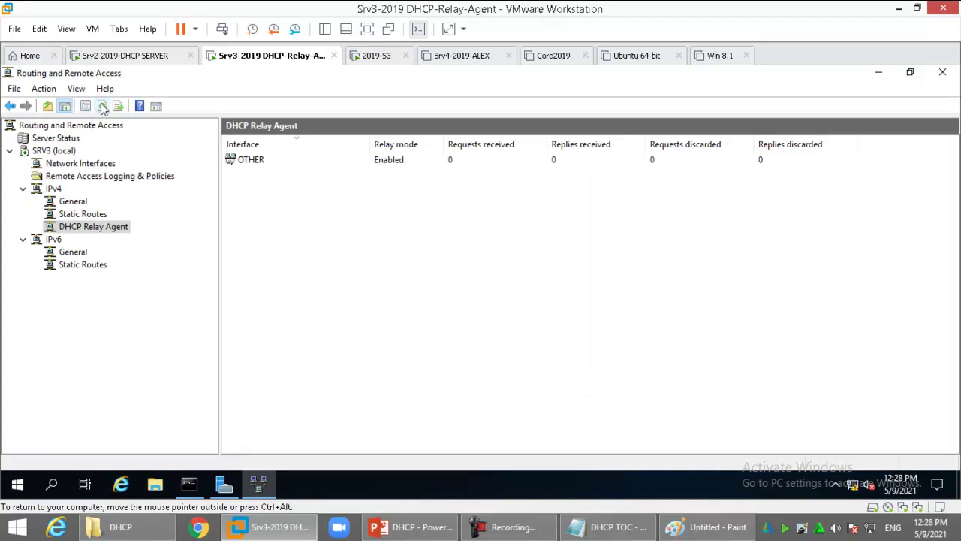
Confirm the 2019-S3 client's Ethernet0 leased 11.0.0.31 from 10.0.0.1, then go to the Srv2 DHCP server
{"action": "left_click", "coordinate": [387, 58]}
{"action": "left_click", "coordinate": [404, 266]}
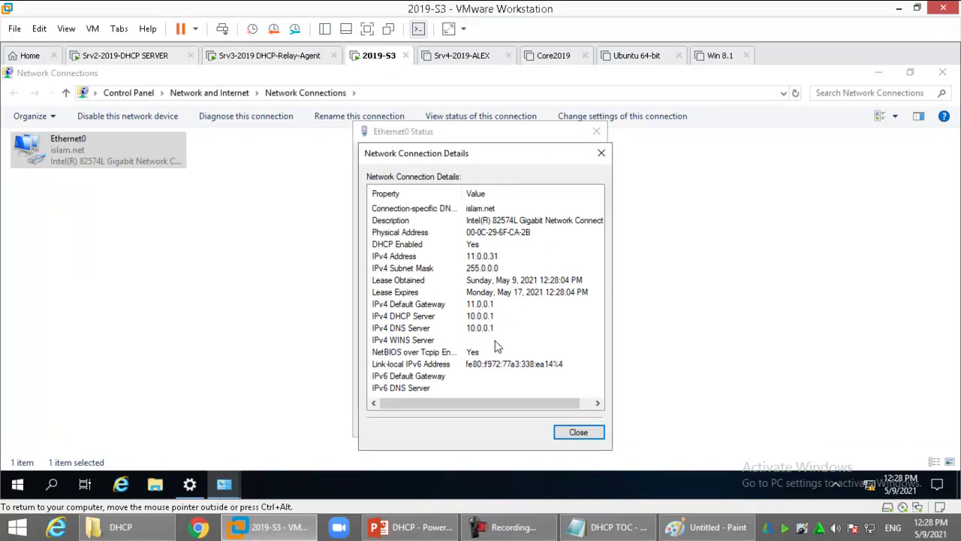
{"action": "left_click", "coordinate": [109, 55]}
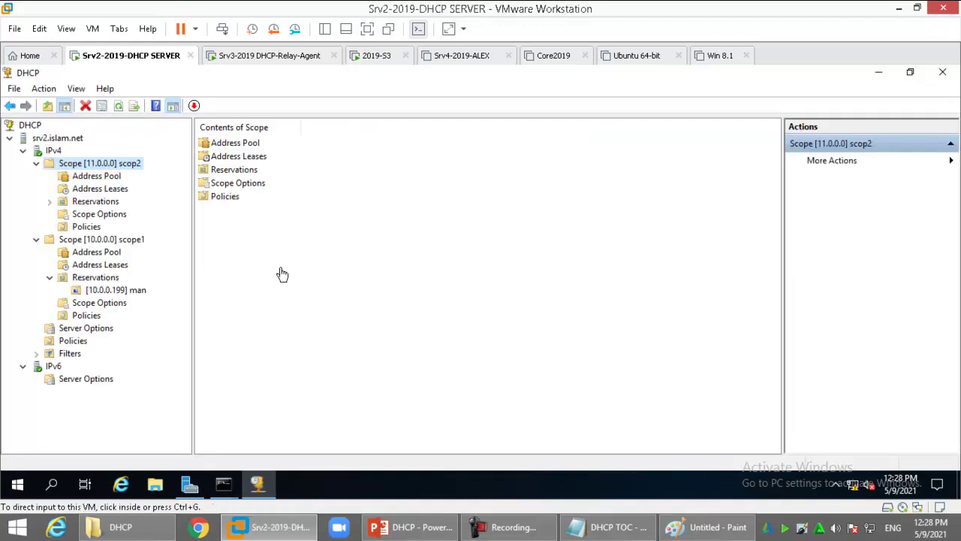
Refresh scope 11.0.0.0's Address Leases to show 11.0.0.31 leased to S3.islam.net, then bring up the Paint diagram
{"action": "left_click", "coordinate": [99, 189]}
{"action": "left_click", "coordinate": [102, 178]}
{"action": "left_click", "coordinate": [117, 190]}
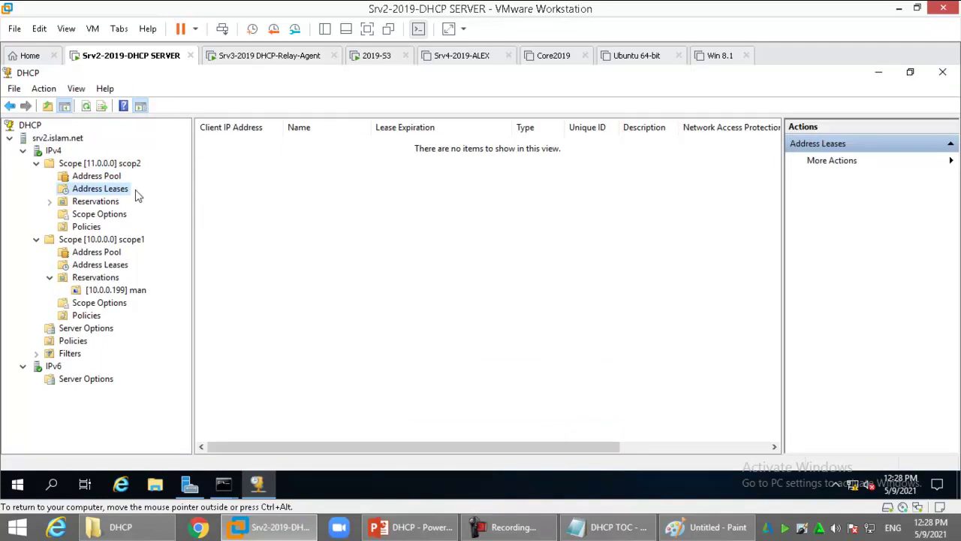
{"action": "left_click", "coordinate": [86, 107]}
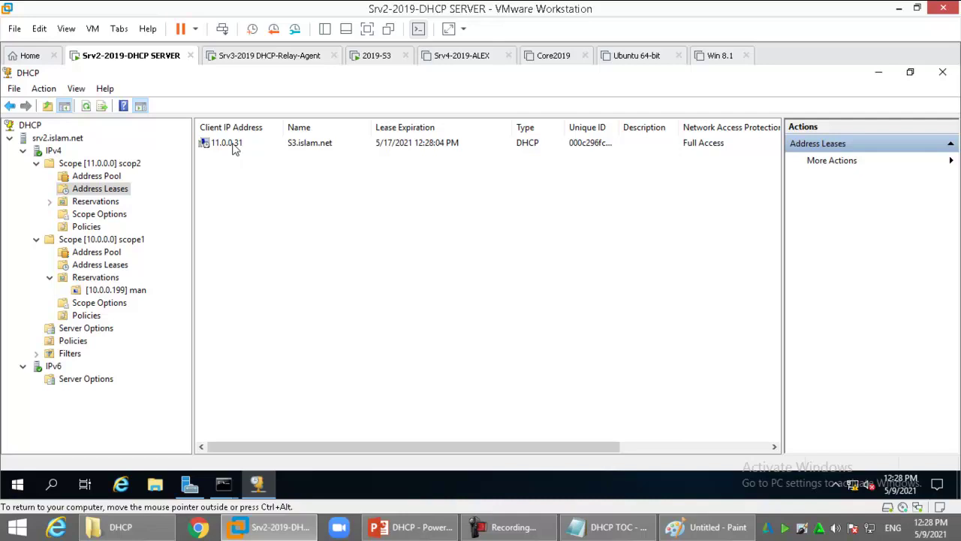
{"action": "left_click", "coordinate": [713, 528]}
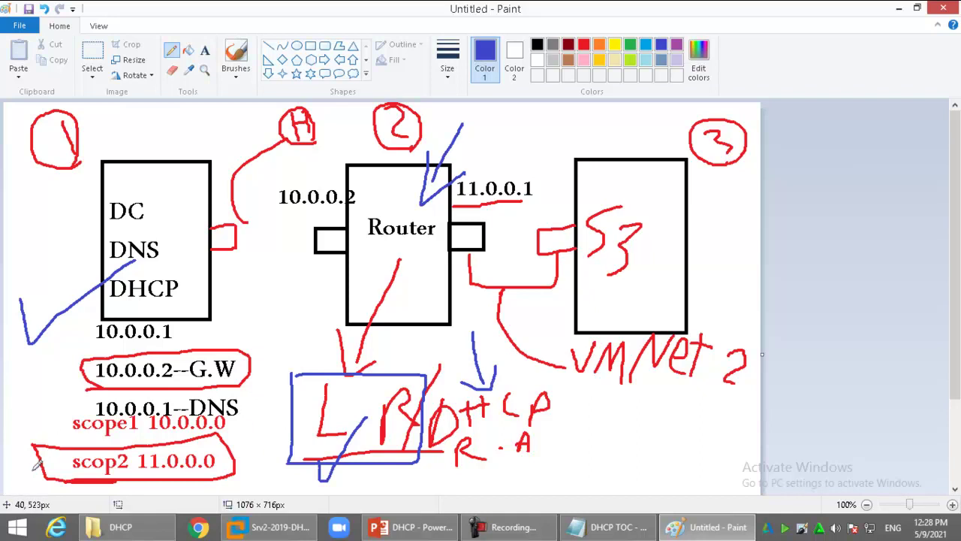
Draw blue arrows at scope1, the 10.0.0.2 gateway and into the S3 box, and circle VMNet 2
{"action": "mouse_move", "coordinate": [27, 393]}
{"action": "left_mouse_down"}
{"action": "mouse_move", "coordinate": [33, 431]}
{"action": "mouse_move", "coordinate": [19, 433]}
{"action": "left_mouse_up"}
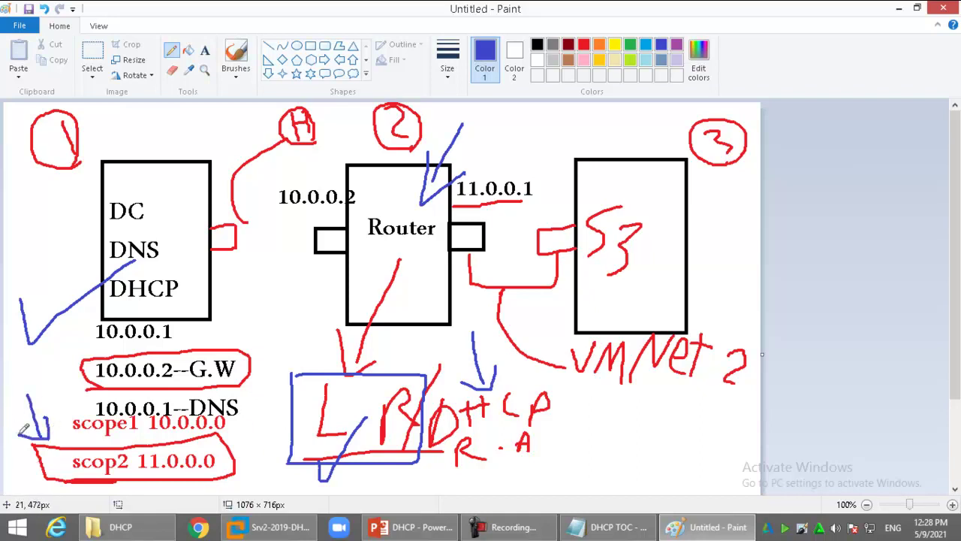
{"action": "mouse_move", "coordinate": [55, 323]}
{"action": "left_mouse_down"}
{"action": "mouse_move", "coordinate": [85, 347]}
{"action": "mouse_move", "coordinate": [58, 358]}
{"action": "left_mouse_up"}
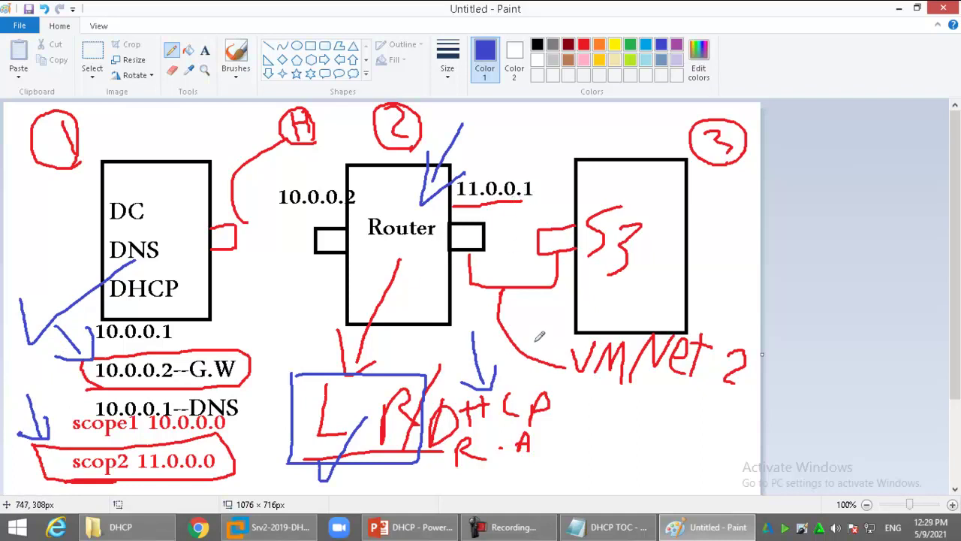
{"action": "mouse_move", "coordinate": [570, 393]}
{"action": "left_mouse_down"}
{"action": "mouse_move", "coordinate": [762, 334]}
{"action": "mouse_move", "coordinate": [559, 334]}
{"action": "mouse_move", "coordinate": [603, 401]}
{"action": "left_mouse_up"}
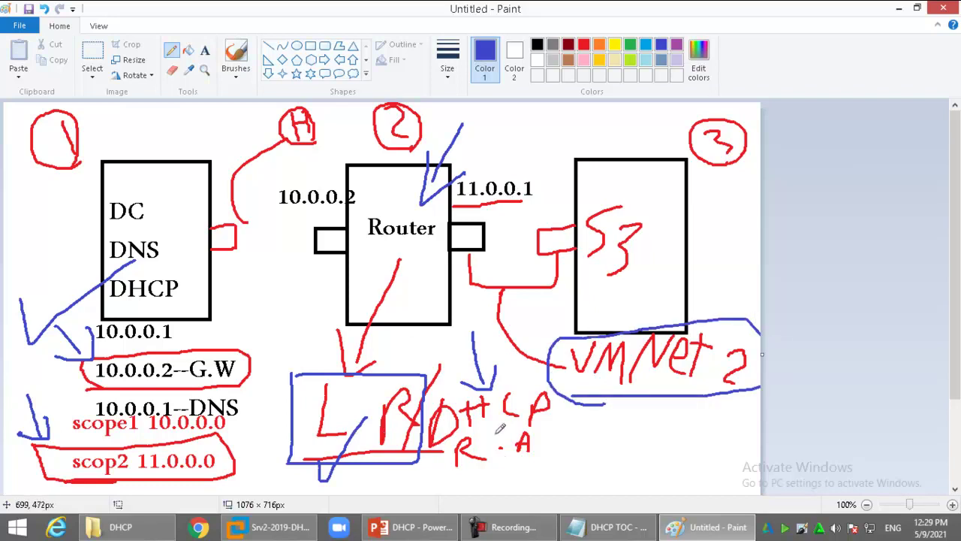
{"action": "left_click_drag", "start_coordinate": [651, 111], "coordinate": [645, 189]}
{"action": "mouse_move", "coordinate": [622, 148]}
{"action": "left_mouse_down"}
{"action": "mouse_move", "coordinate": [645, 204]}
{"action": "mouse_move", "coordinate": [680, 159]}
{"action": "left_mouse_up"}
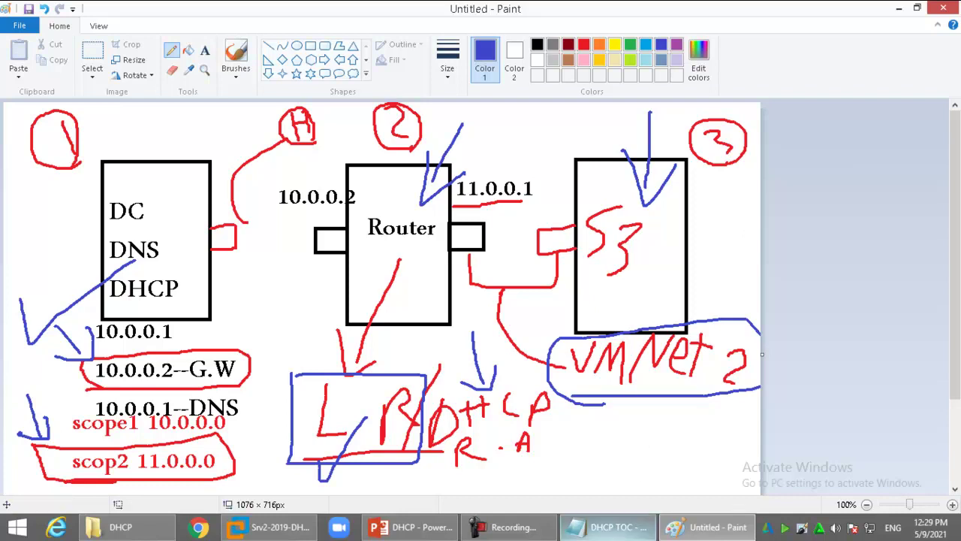
{"action": "left_click", "coordinate": [609, 526]}
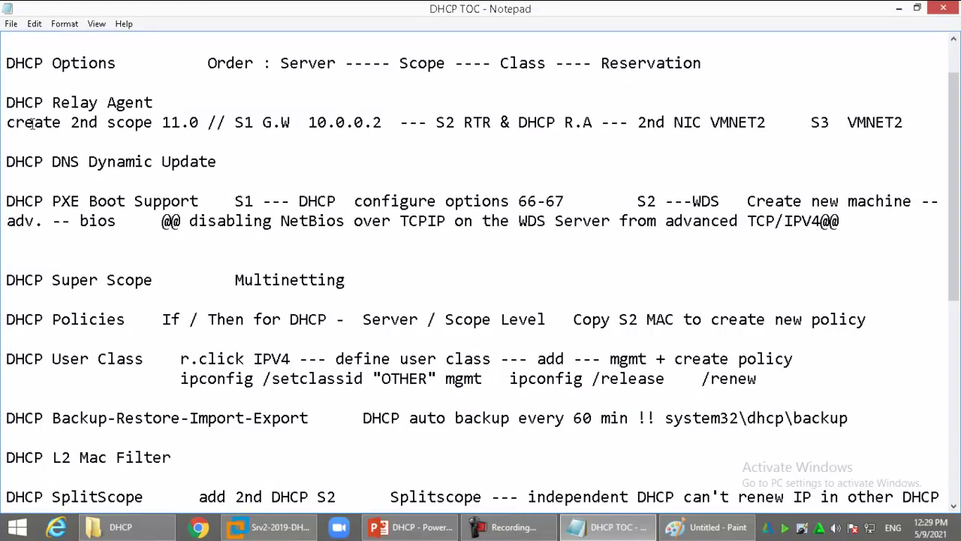
Highlight the 'create 2nd scope 11.0' and router relay agent lines in the DHCP TOC notes
{"action": "left_click_drag", "start_coordinate": [23, 122], "coordinate": [384, 120]}
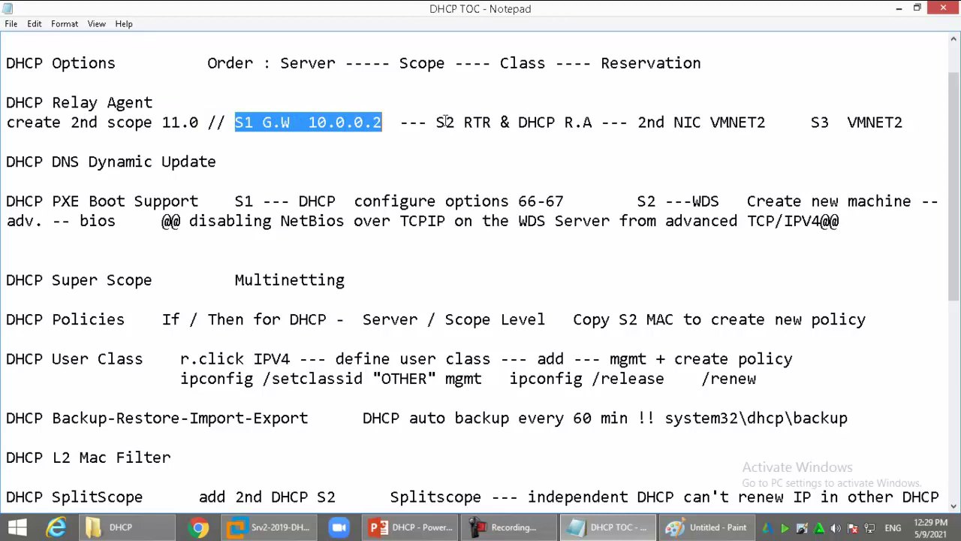
{"action": "left_click_drag", "start_coordinate": [464, 122], "coordinate": [768, 120]}
{"action": "left_click", "coordinate": [750, 121]}
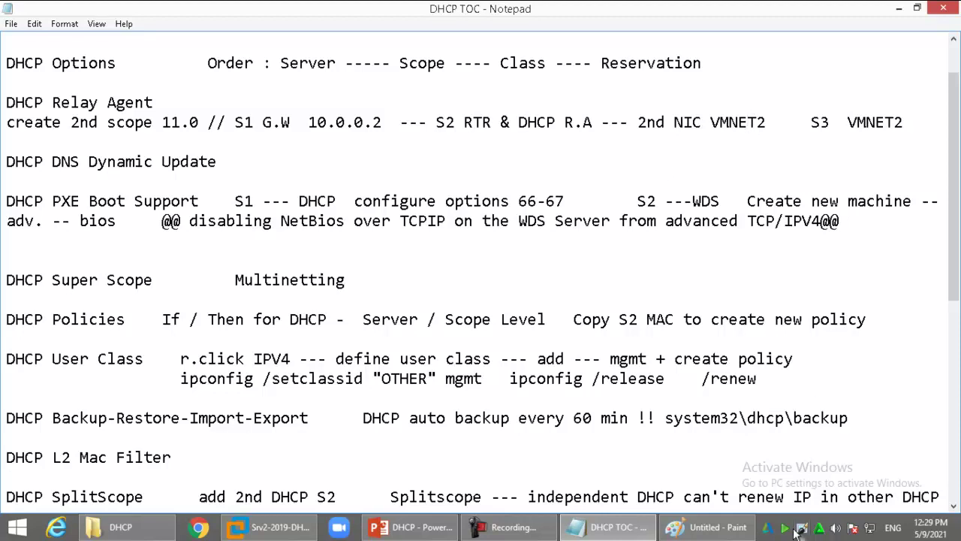
End the slide show, then close Notepad and Paint without saving the diagram
{"action": "right_click", "coordinate": [801, 529]}
{"action": "left_click", "coordinate": [815, 445]}
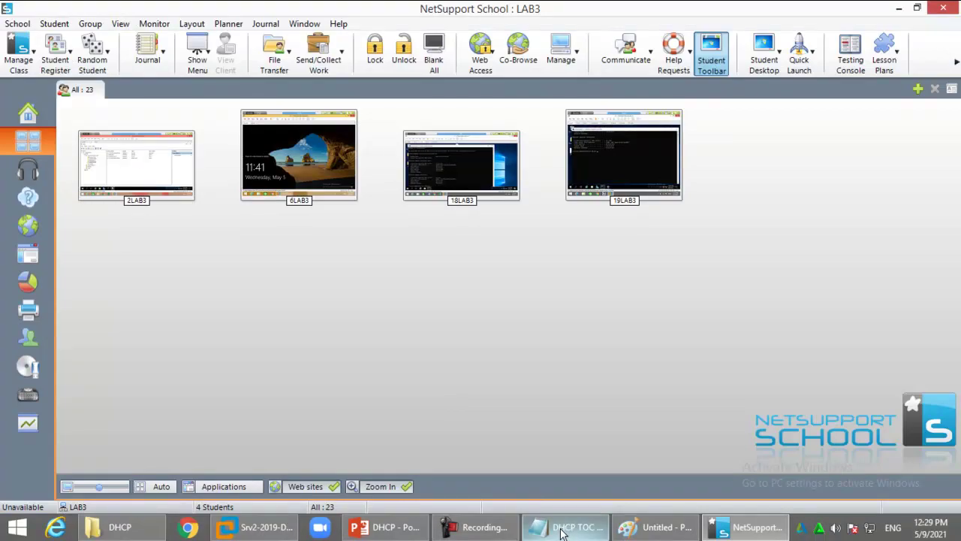
{"action": "left_click", "coordinate": [560, 527]}
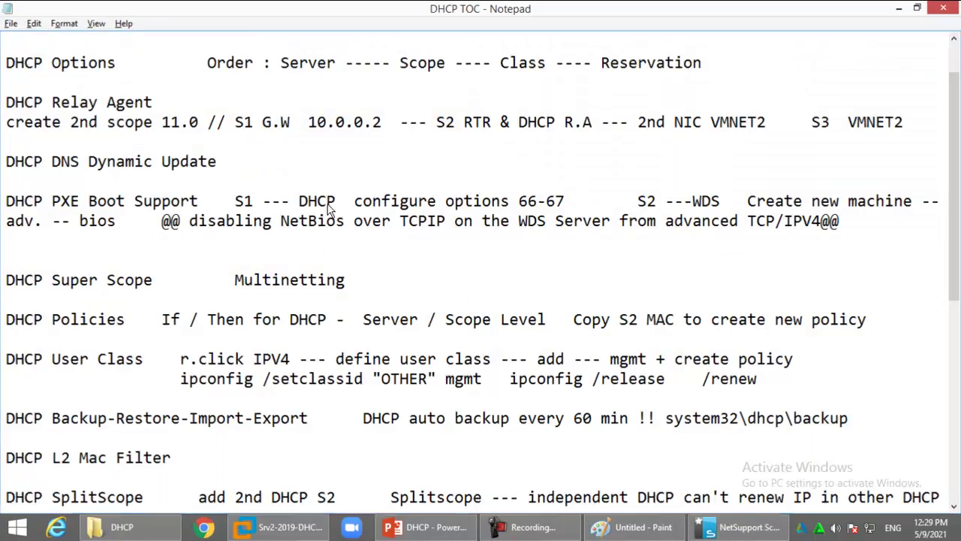
{"action": "key", "text": "alt+F4"}
{"action": "left_click", "coordinate": [627, 527]}
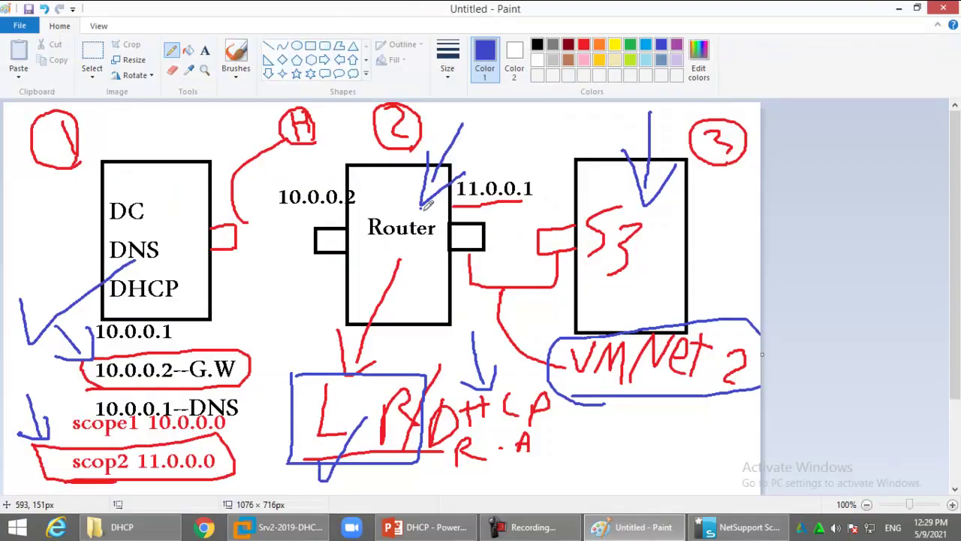
{"action": "key", "text": "alt+F4"}
{"action": "left_click", "coordinate": [509, 264]}
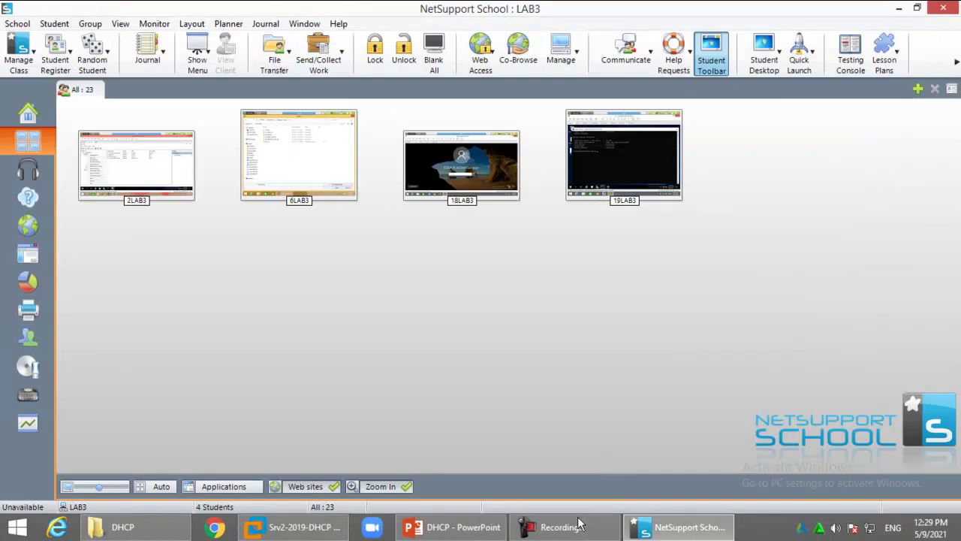